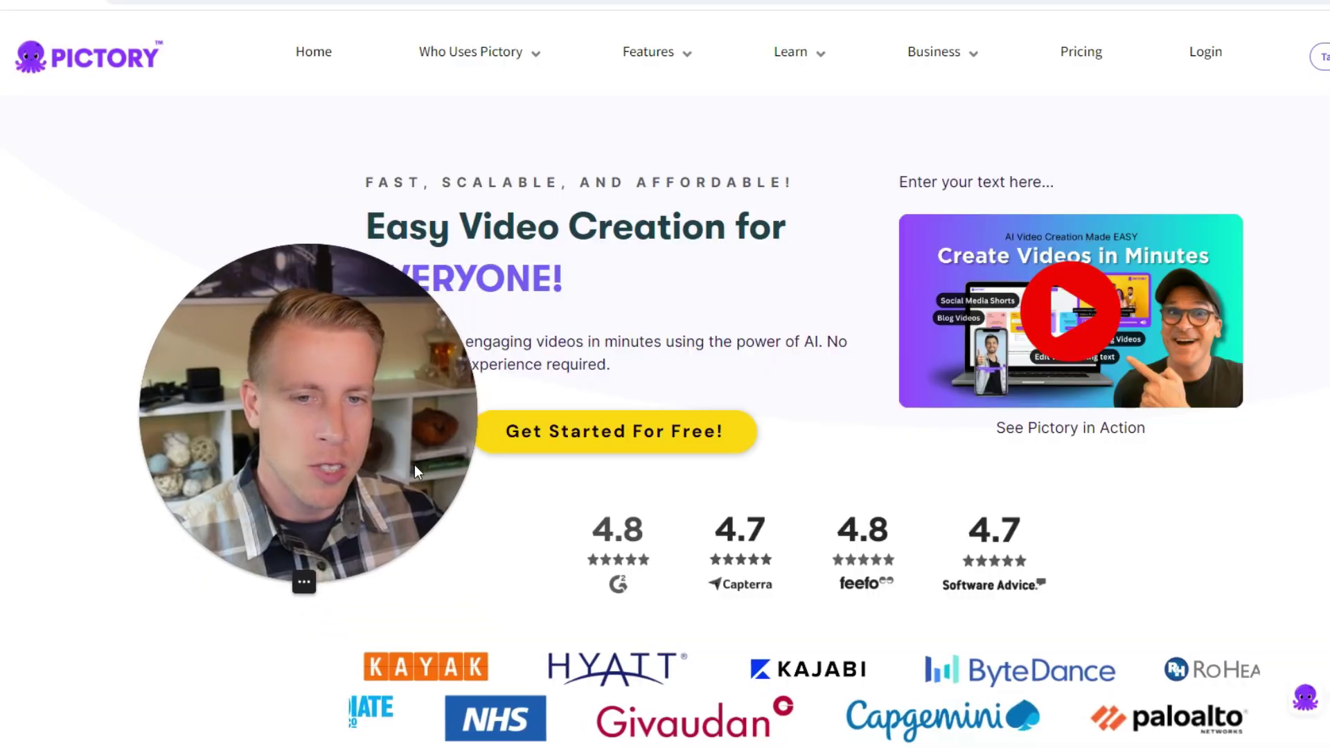
- Log in to Pictory and open the app dashboard at app.pictory.ai/textinput
drag(414, 471, 384, 521)
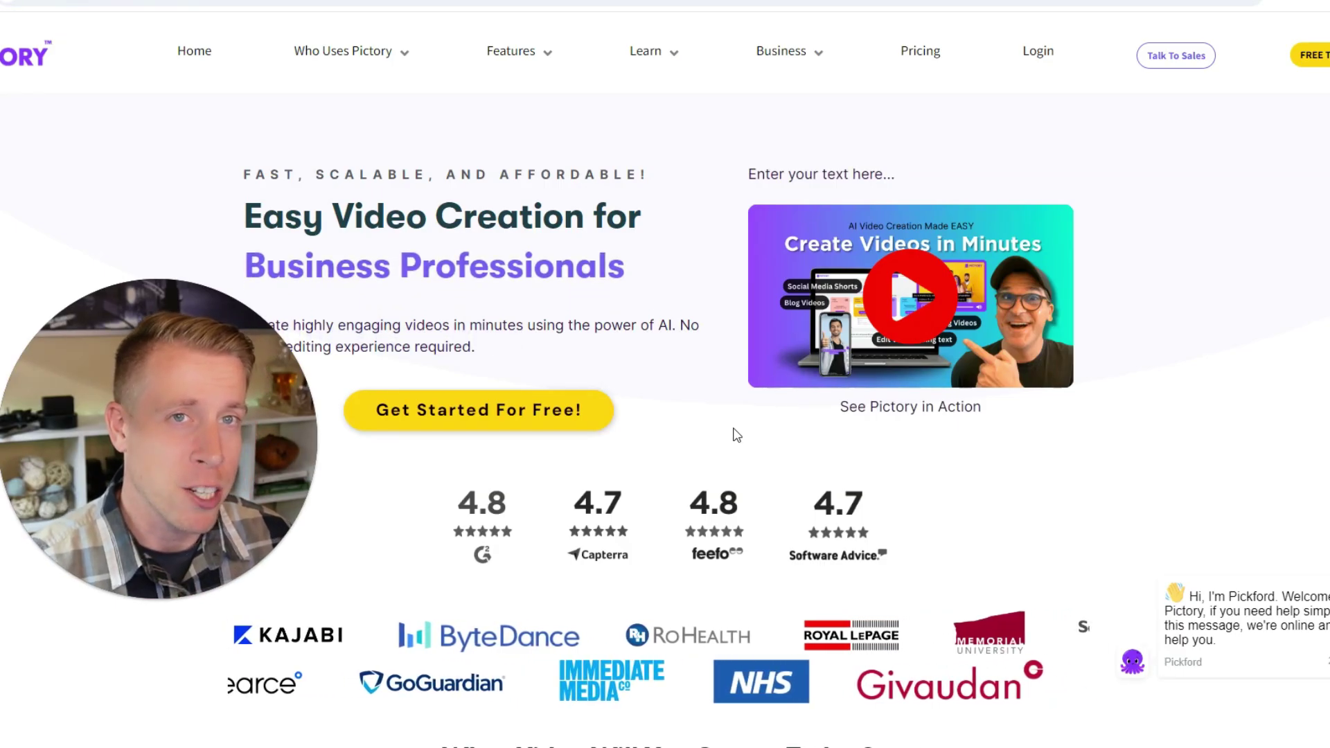
drag(255, 547, 259, 576)
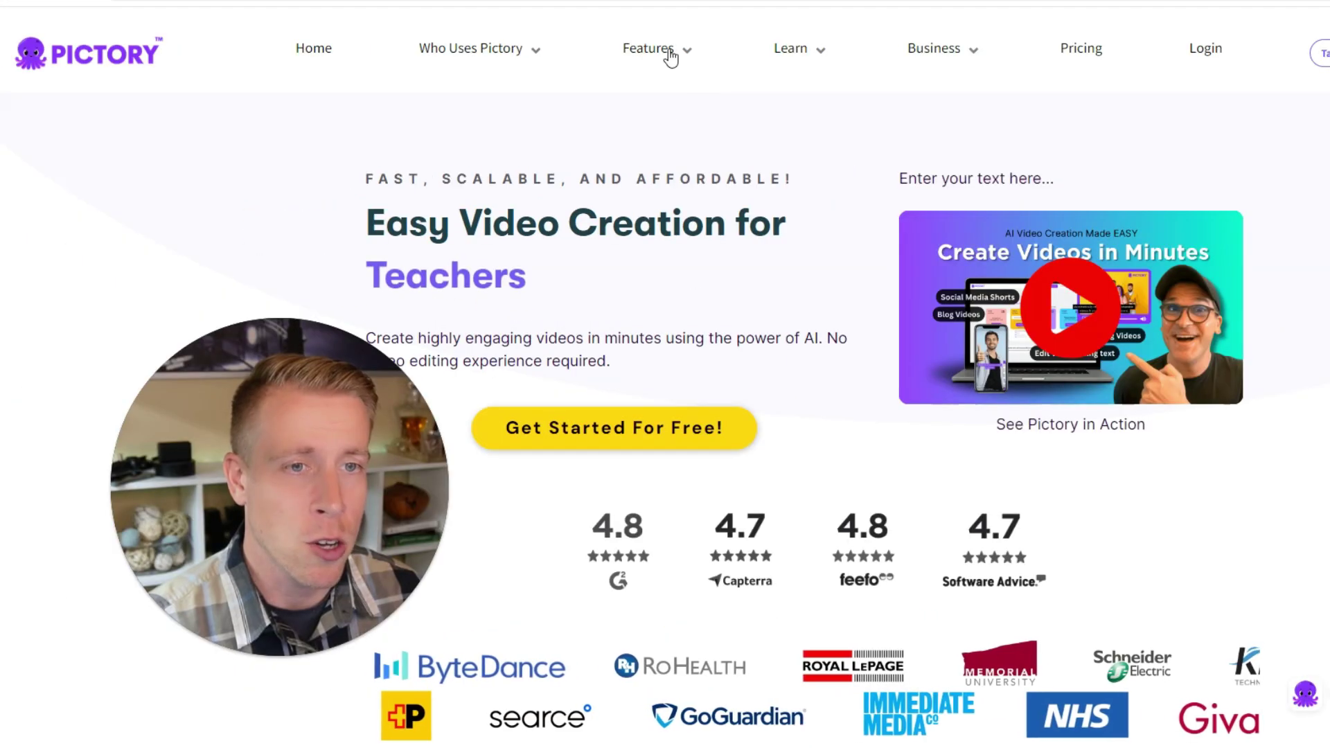
mouse_move(531, 59)
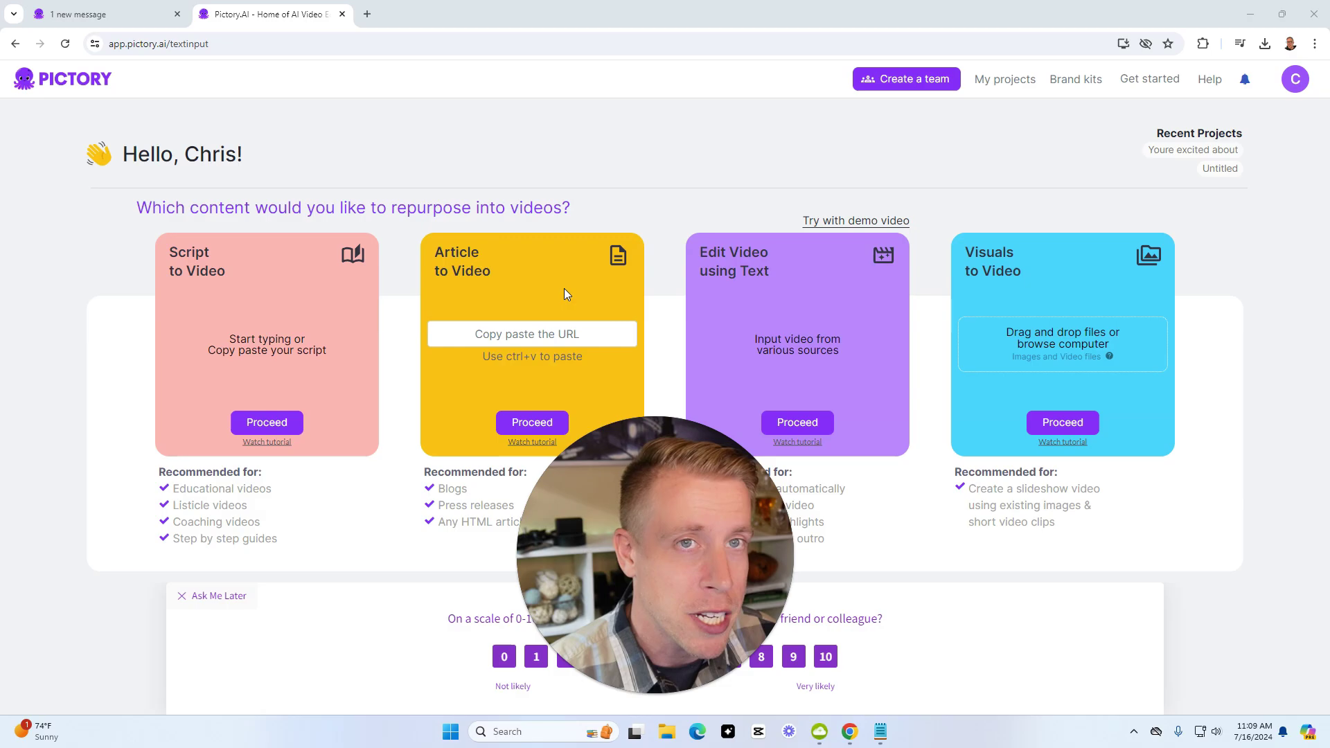
- Rerun the 'how to make faceless videos' search, open the creatorfasttrack article, and select its opening paragraphs
click(367, 14)
click(486, 281)
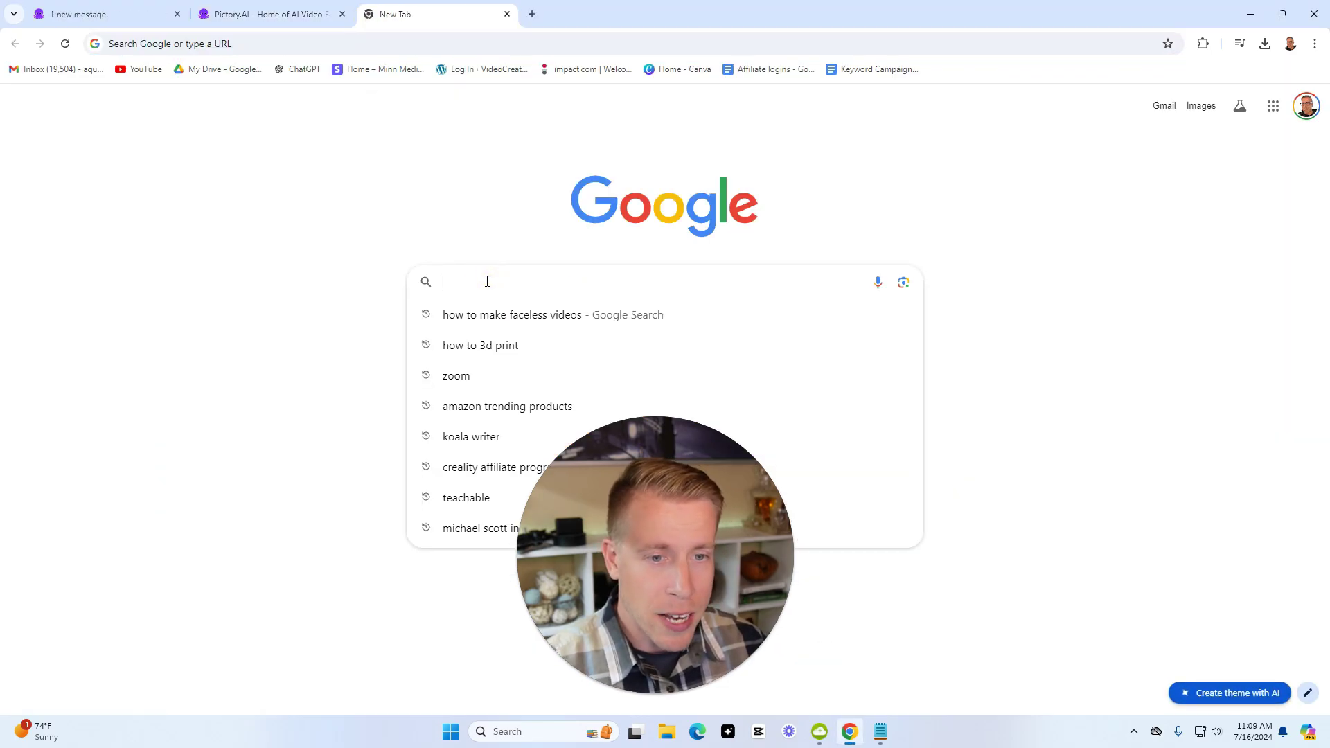
click(492, 313)
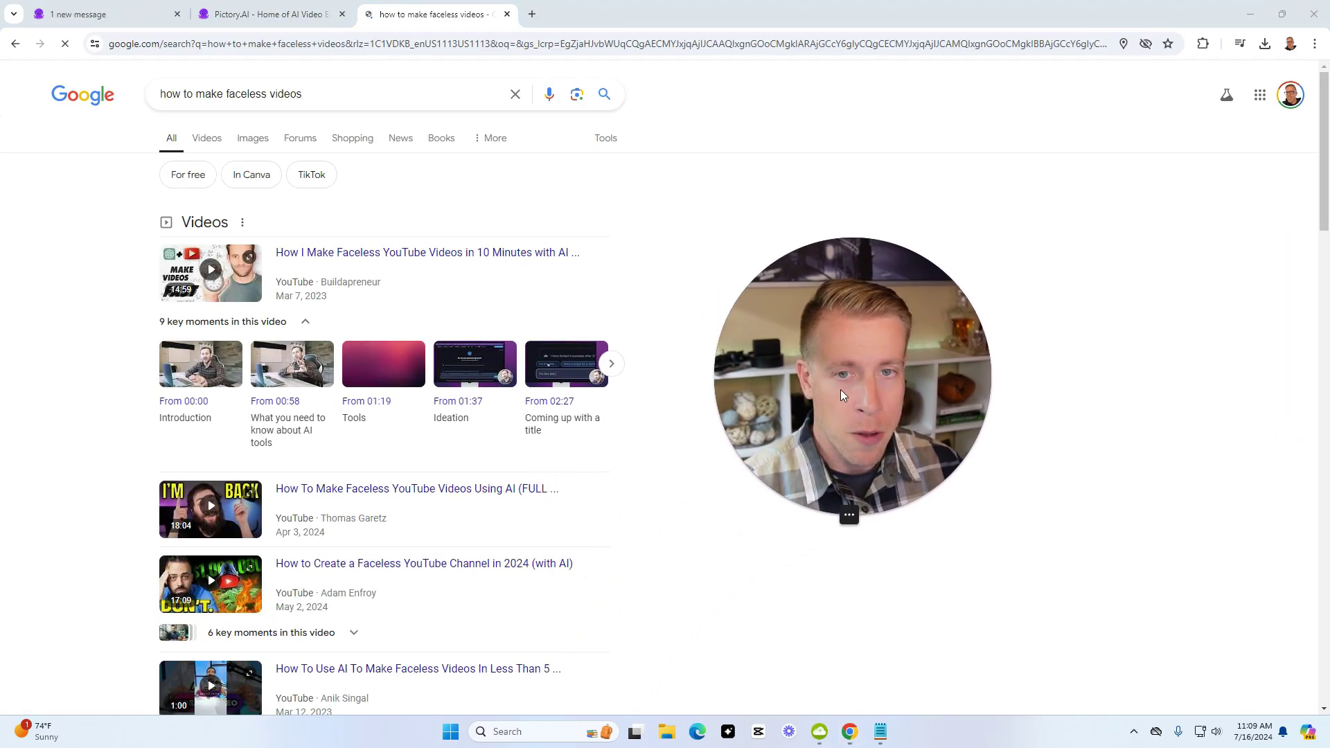
scroll(326, 334, down, 10)
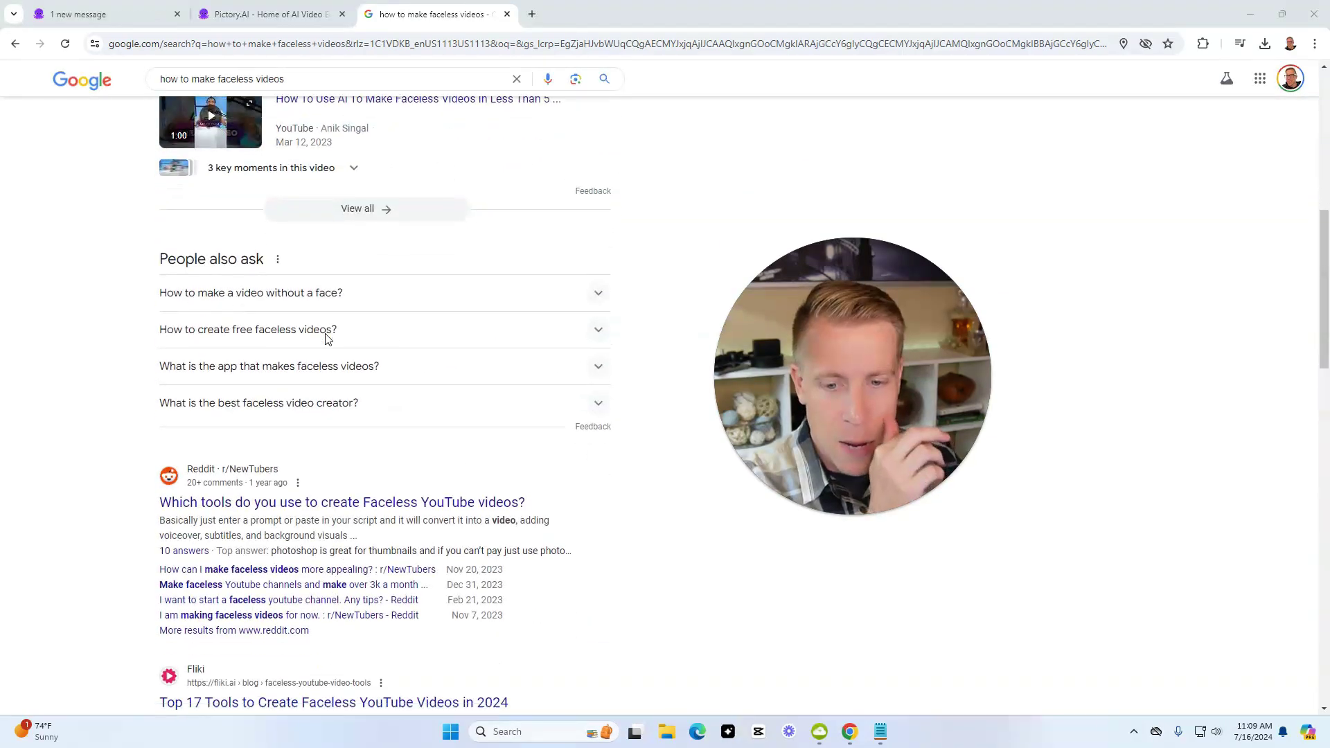
scroll(328, 338, down, 5)
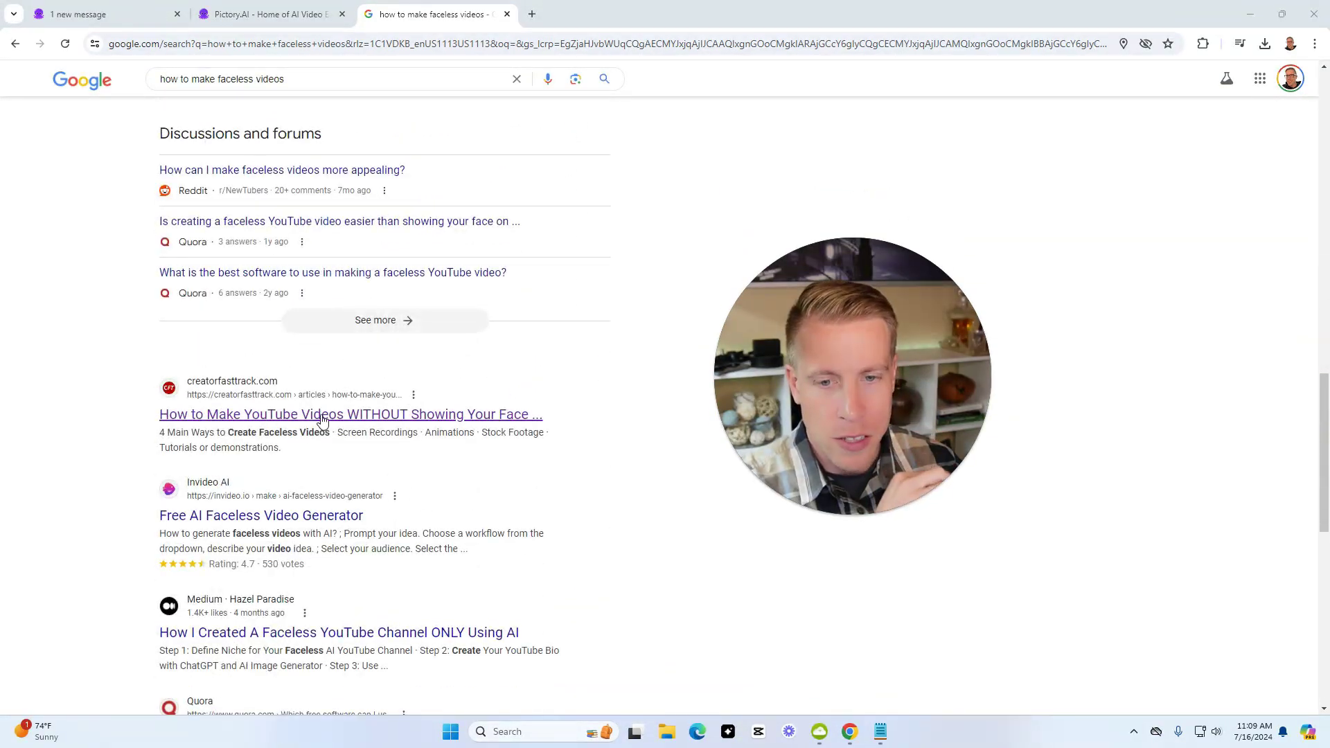
click(318, 414)
scroll(548, 486, down, 3)
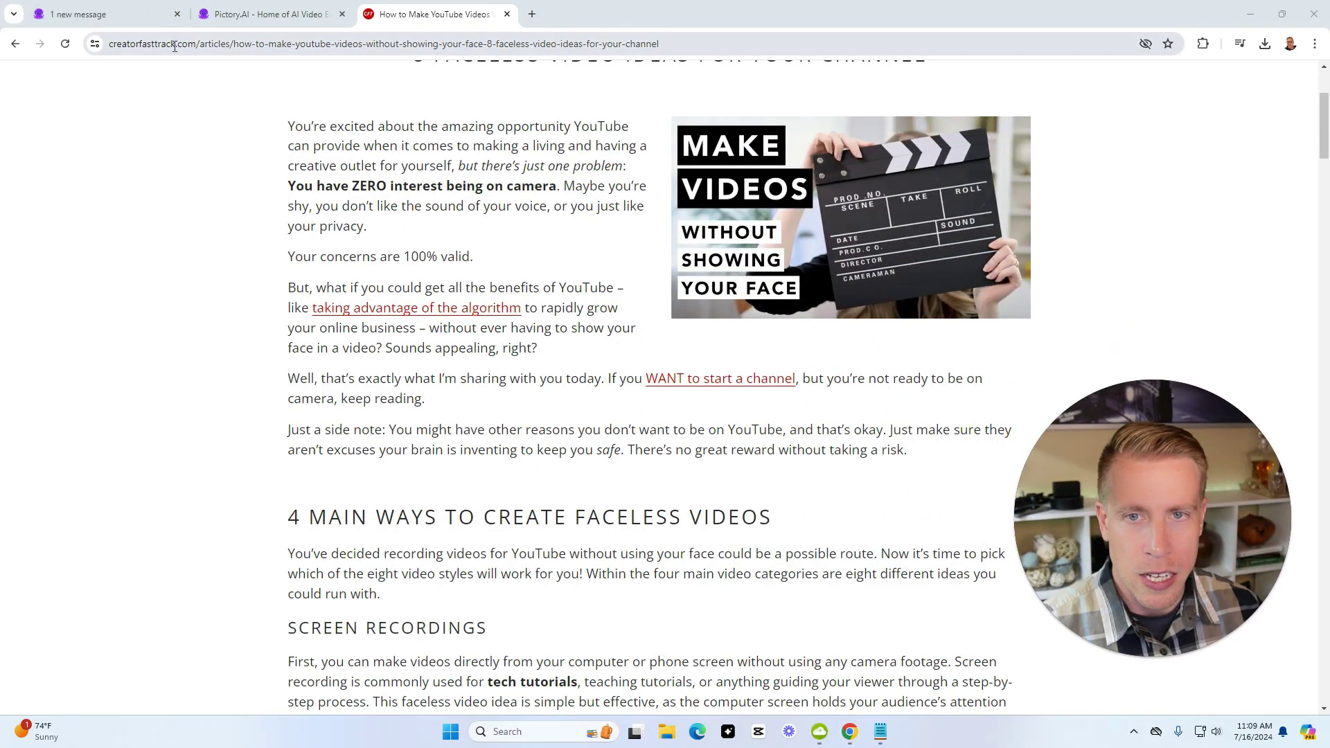
drag(909, 449, 287, 83)
- Paste the article into a new Script to Video project, adding blank lines after the headings
click(279, 17)
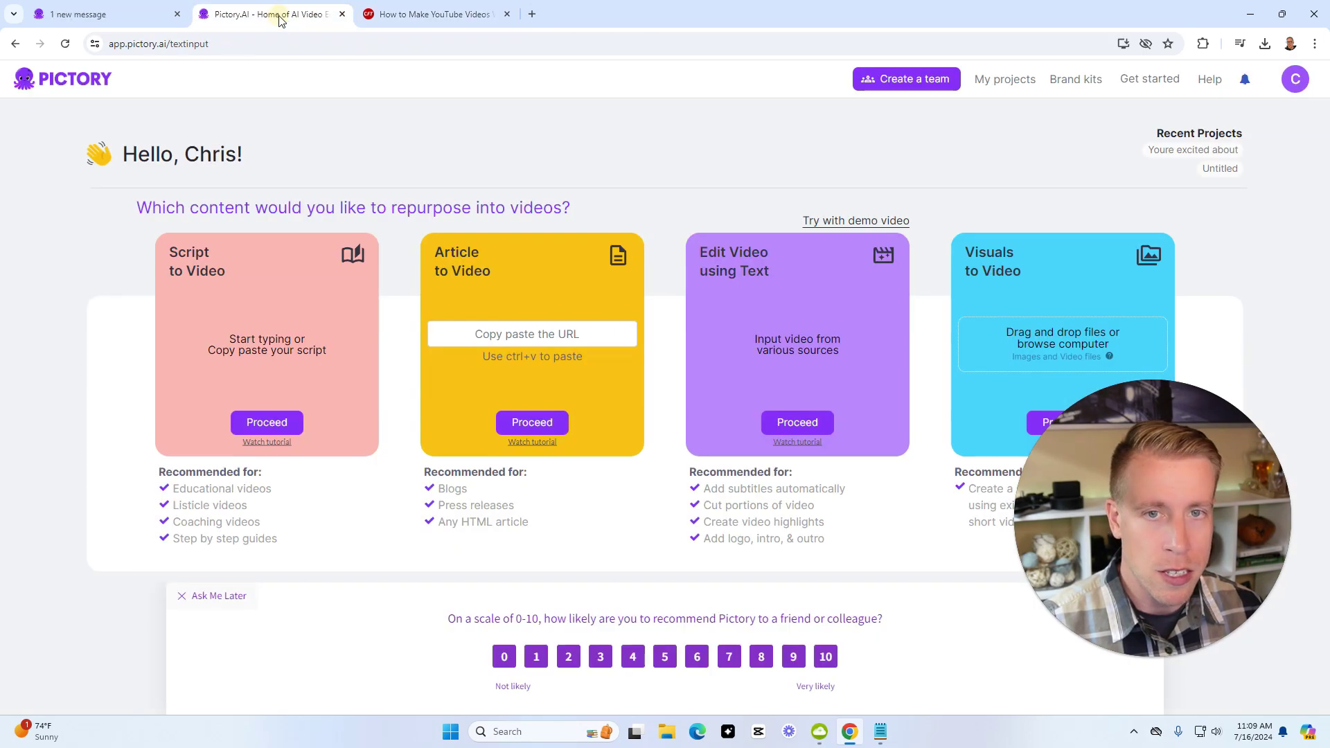
click(272, 424)
text(You’re excited about the amazing opportunity YouTube can provide when it comes to making a living and having a creative outlet for yourself, but there’s just one problem: You have ZERO interest being on camera. Maybe you’re shy, you don’t like the sound of your voice, or you just like your privacy. Your concerns are 100% valid. But, what if you could get all the benefits of YouTube – like to rapidly grow your online business – without ever having to show your face in a video? Sounds appealing, right? Well, that’s exactly what I’m sharing with you today. If you , but you’re not ready to be on camera, keep reading. Just a side note: You might have other reasons you don’t want to be on YouTube, and that’s okay. Just make sure they aren’t excuses your brain is inventing to keep you safe. There’s no great reward without taking a risk.)
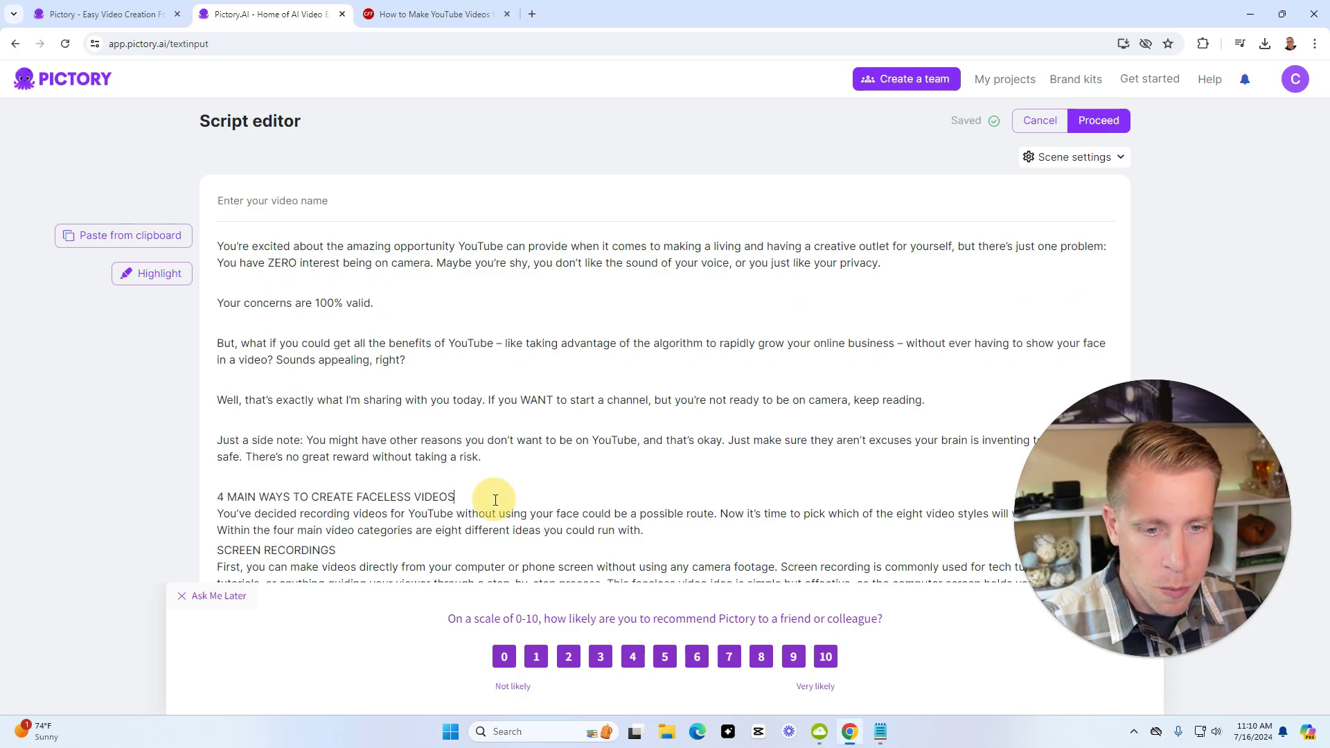
key(Return)
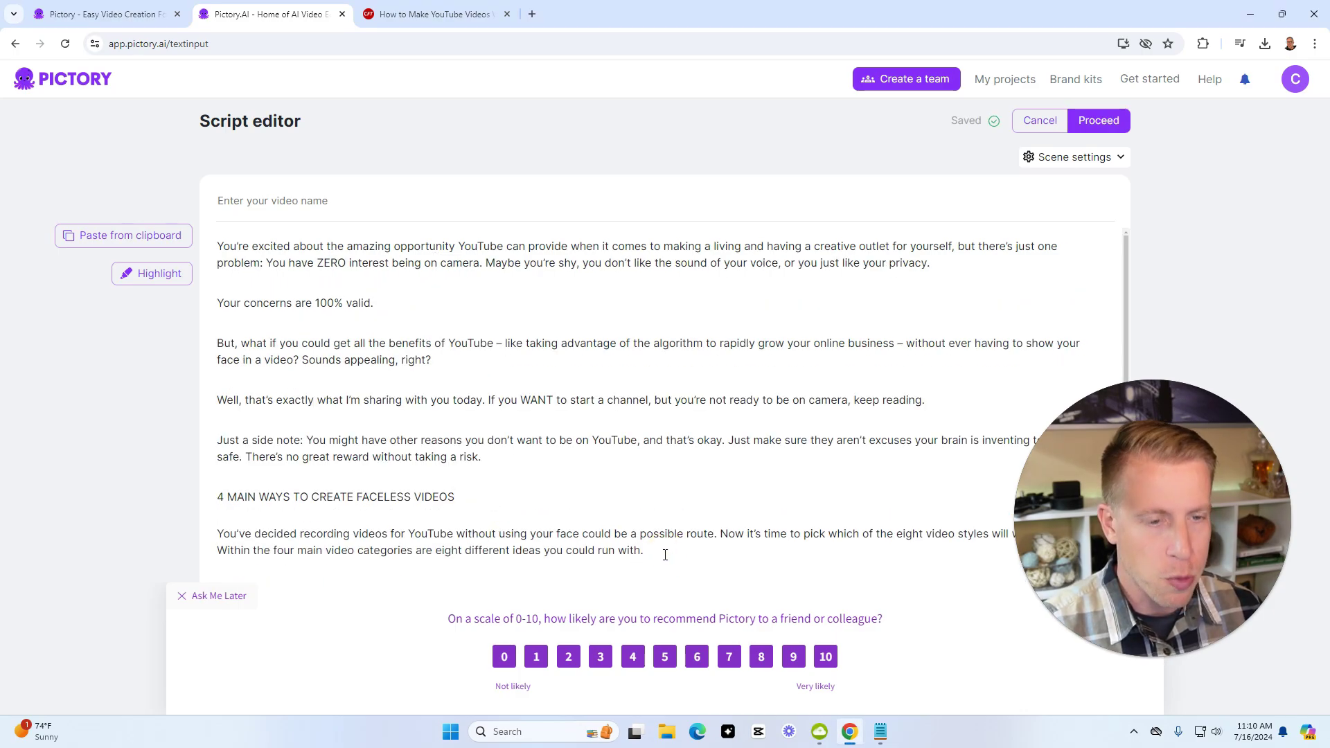
click(182, 595)
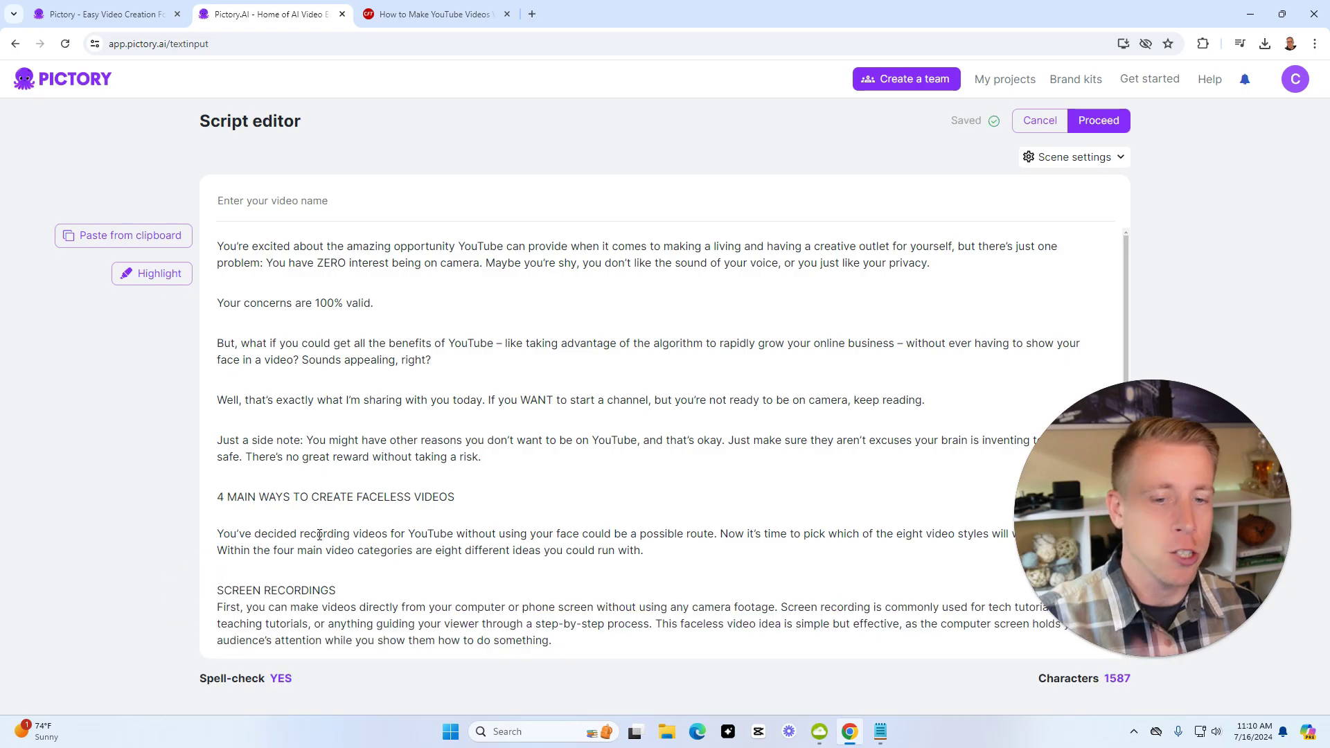
key(Return)
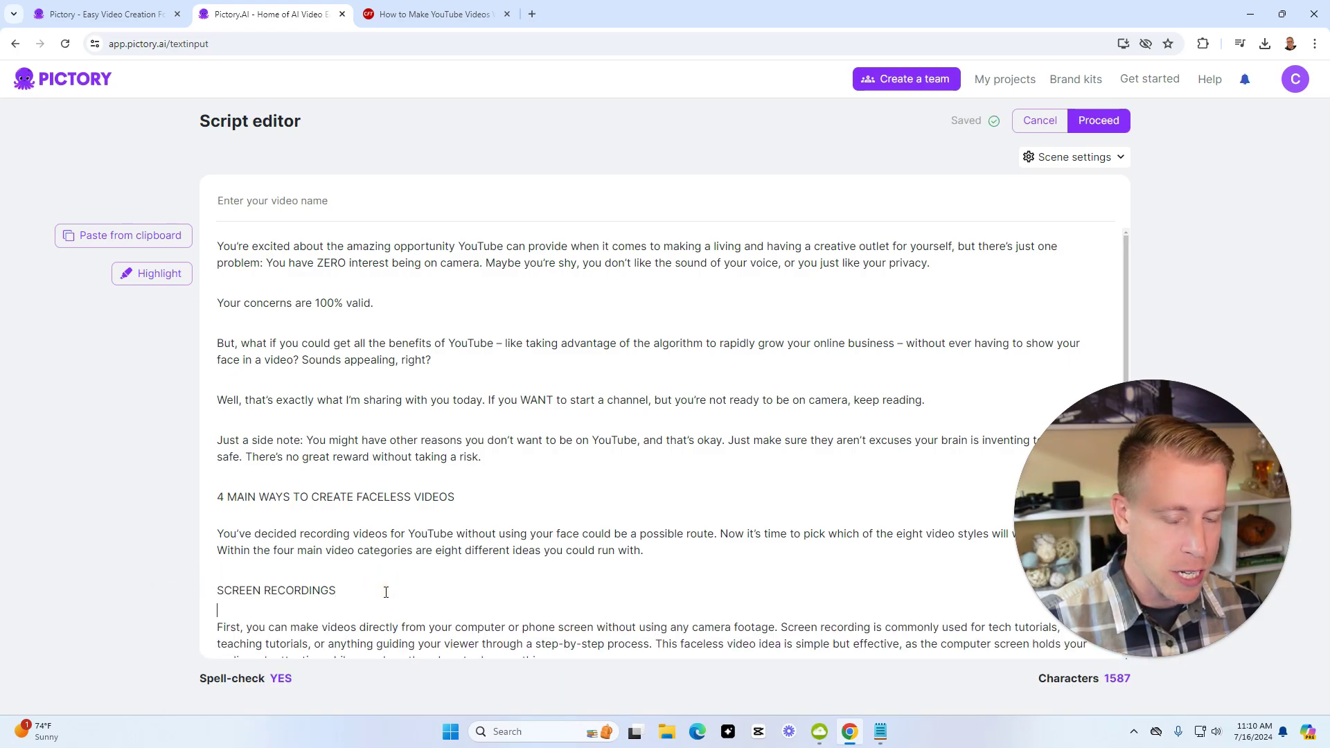
- Review the pasted script and generate the video storyboard from it
scroll(386, 590, down, 1)
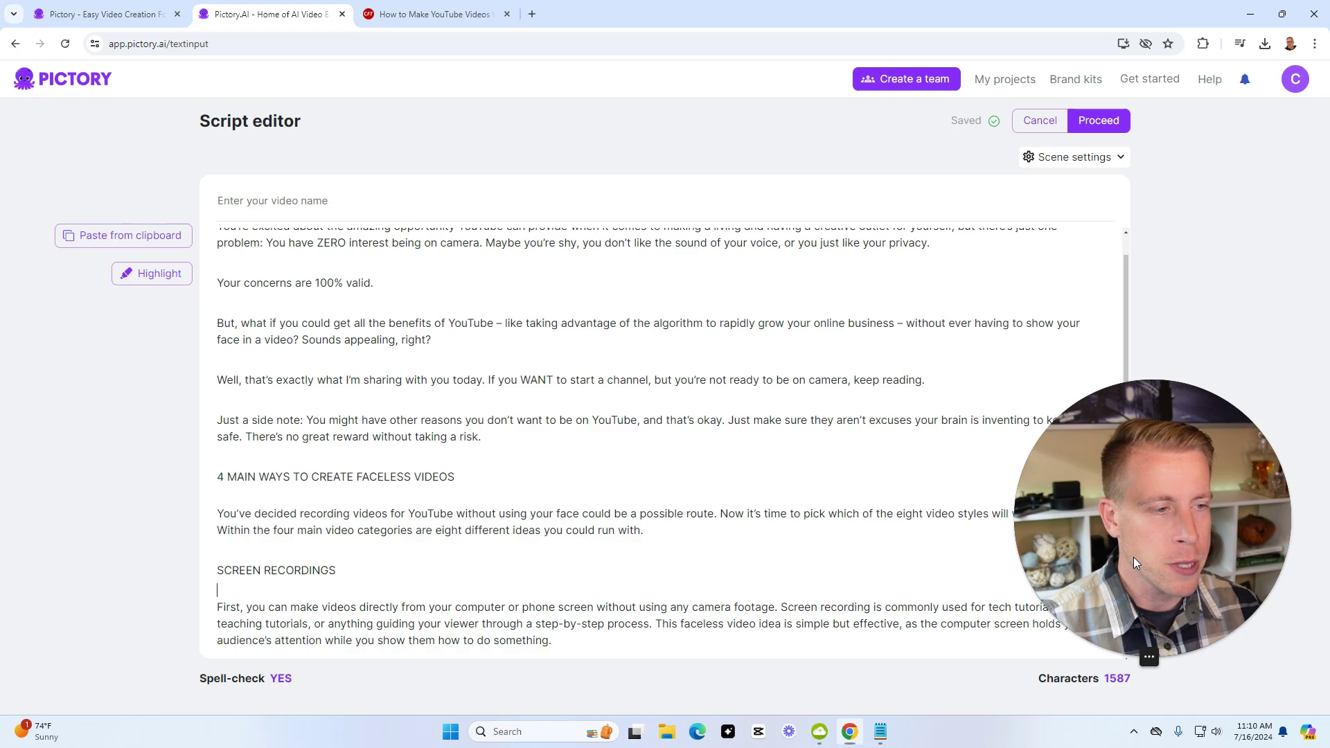
drag(1134, 562, 1153, 364)
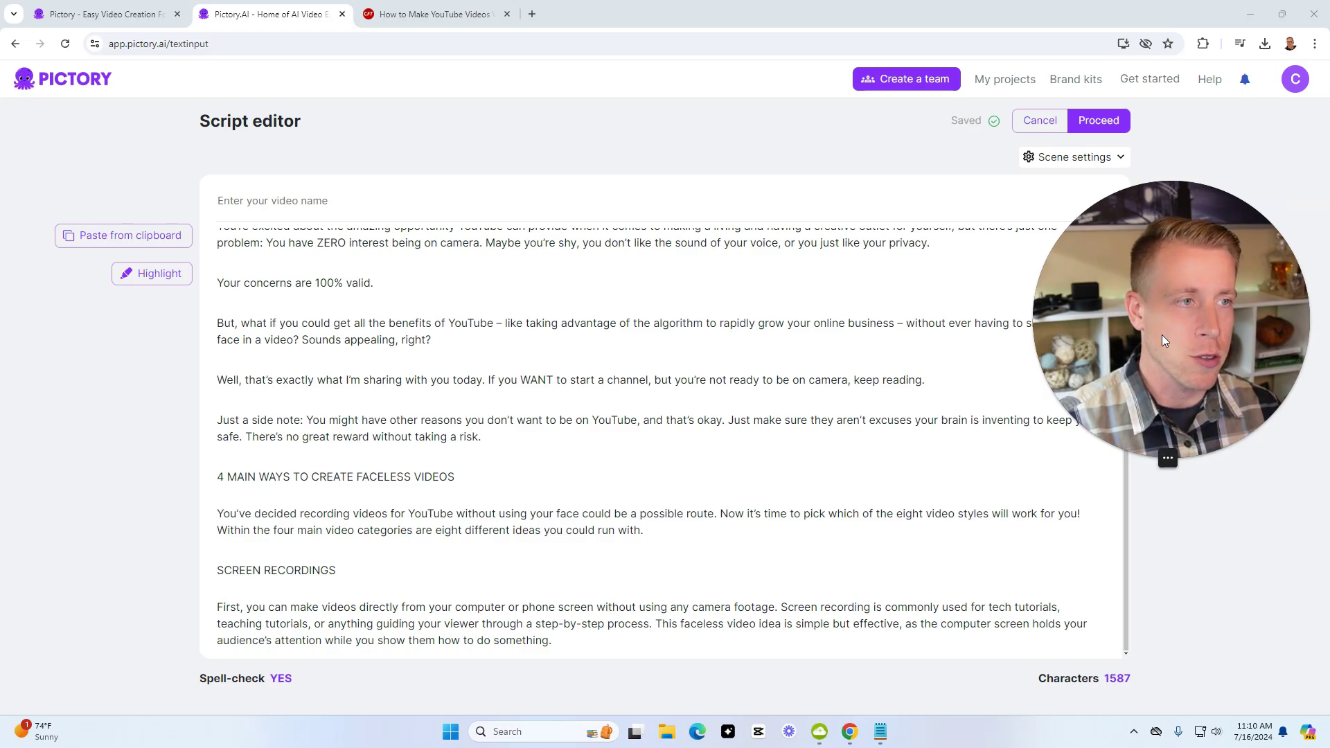
drag(1163, 339, 309, 473)
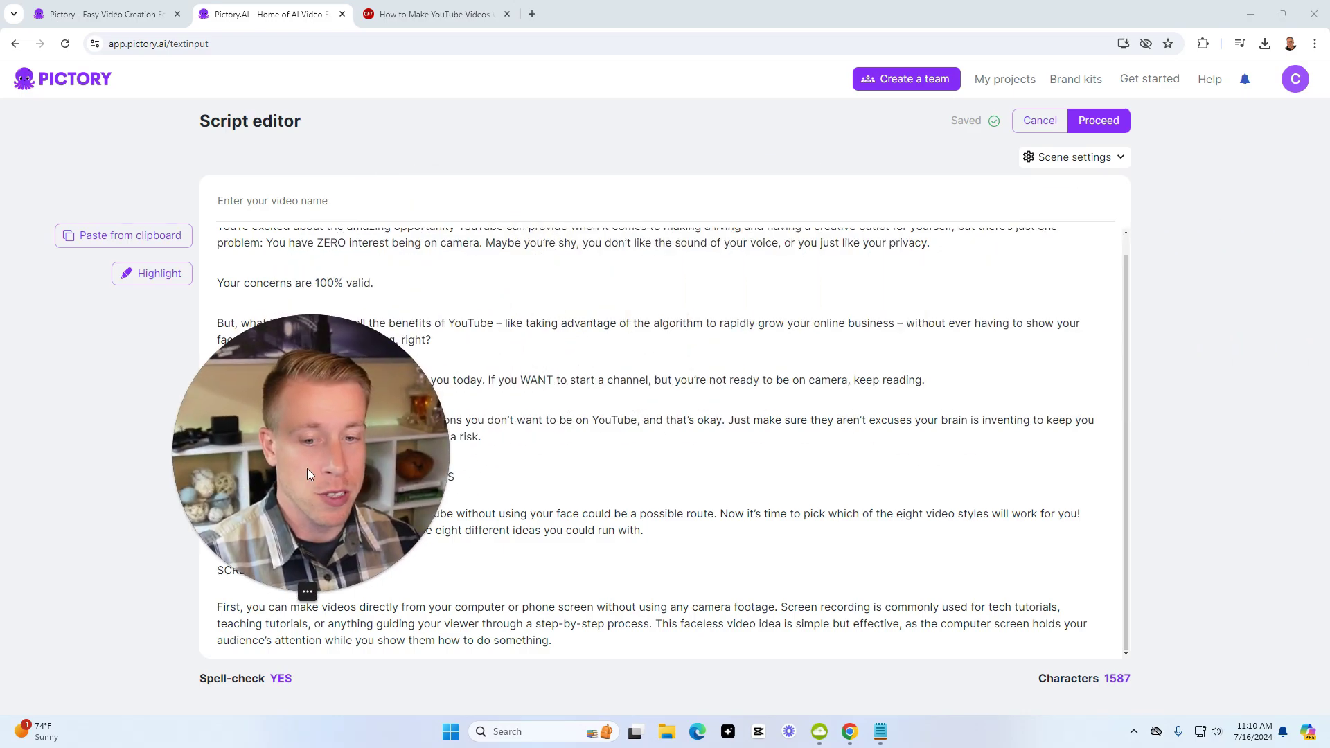
click(1110, 128)
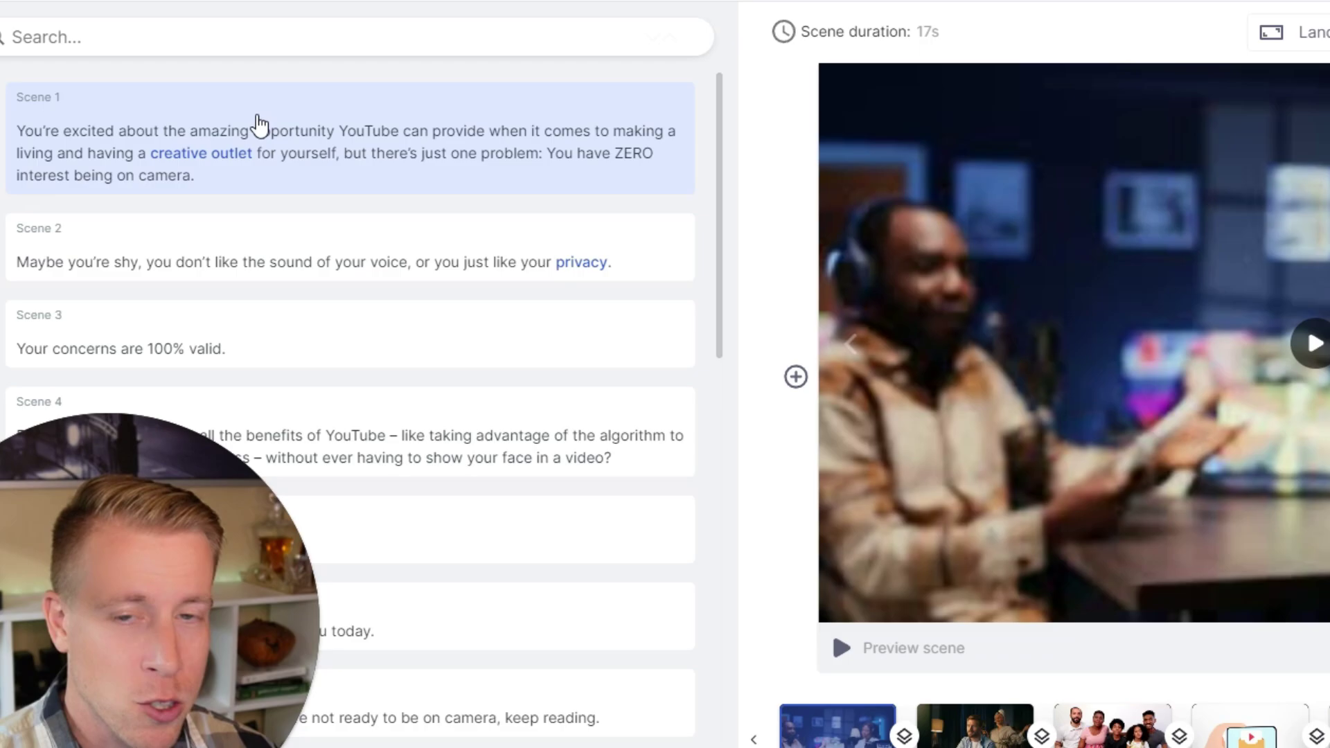
- Change the scene duration to 4 seconds and apply it to all scenes
click(861, 32)
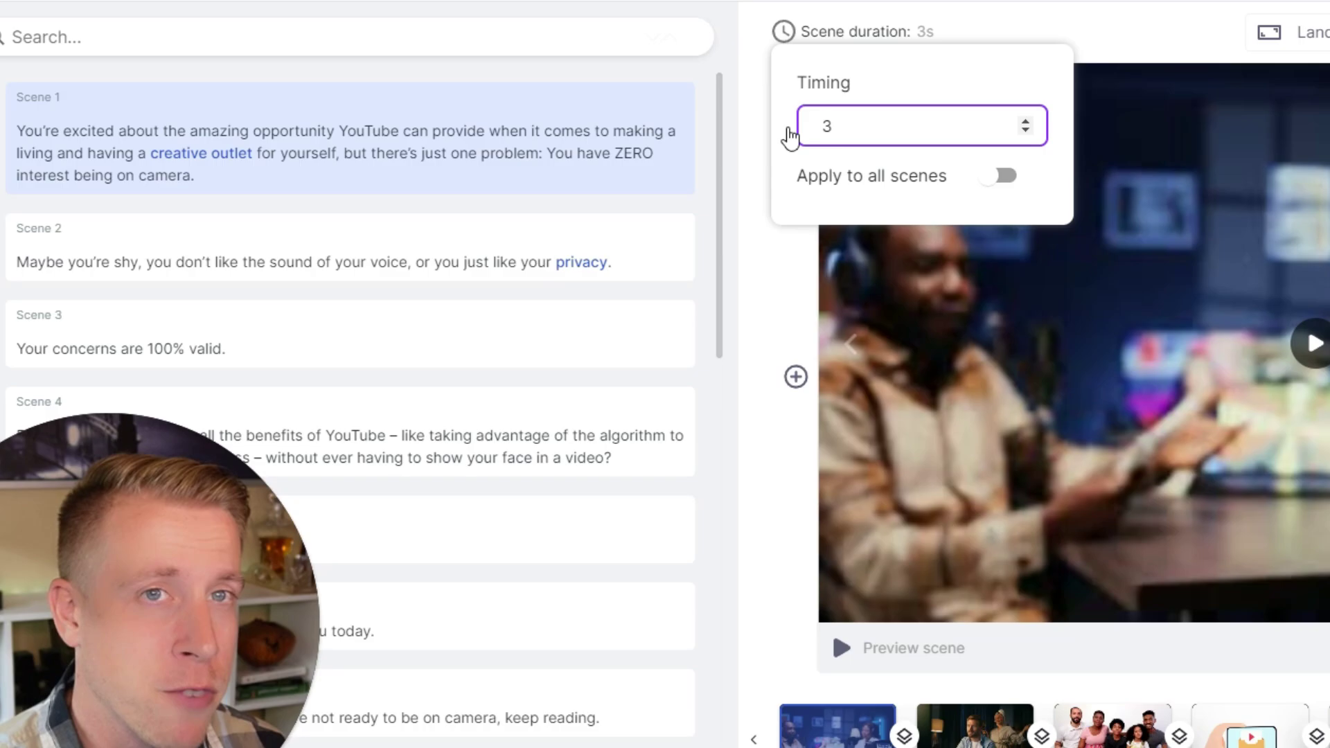
key(BackSpace)
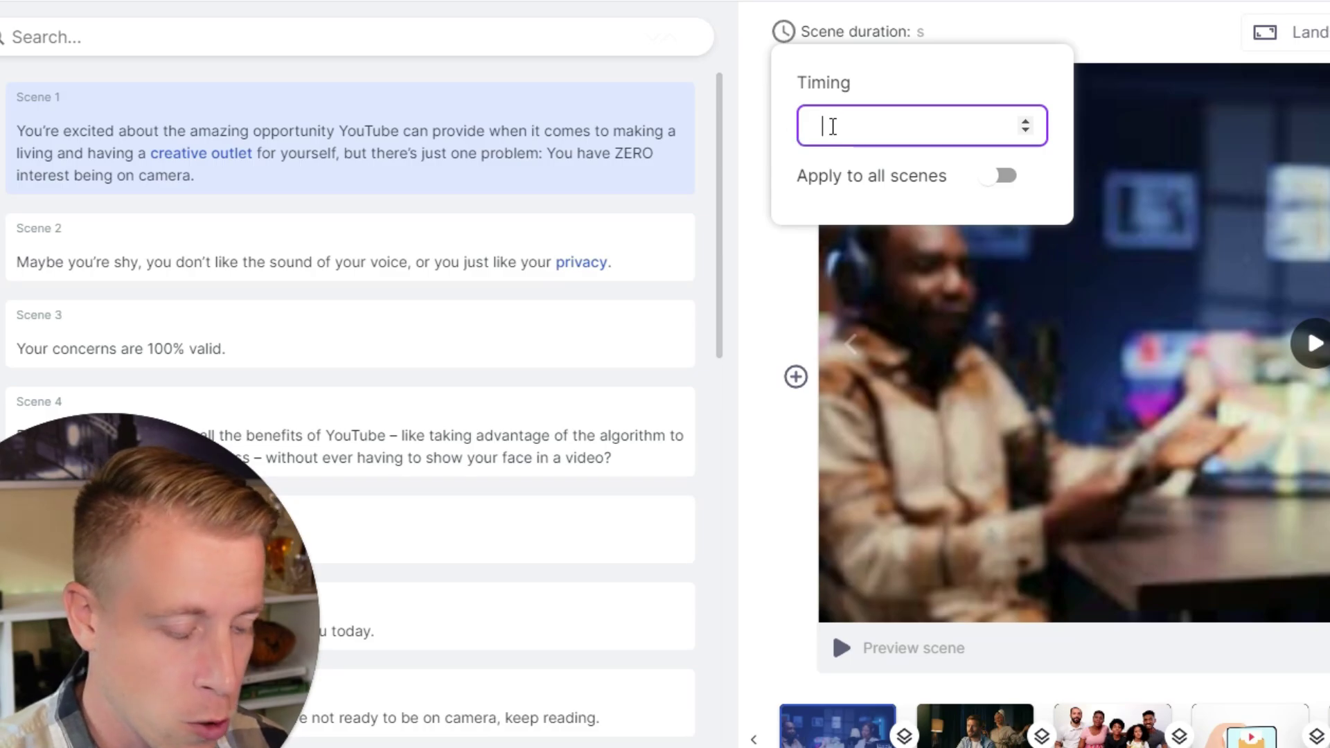
text(4)
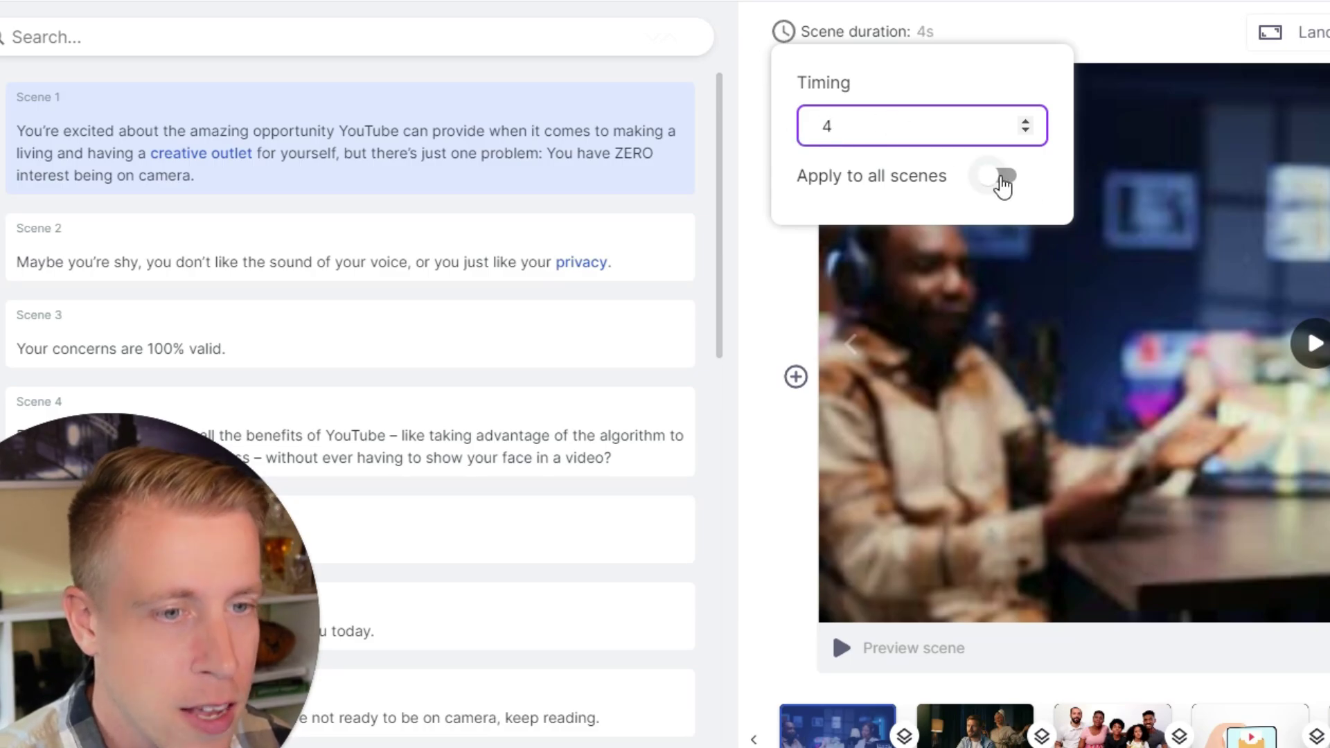
click(998, 176)
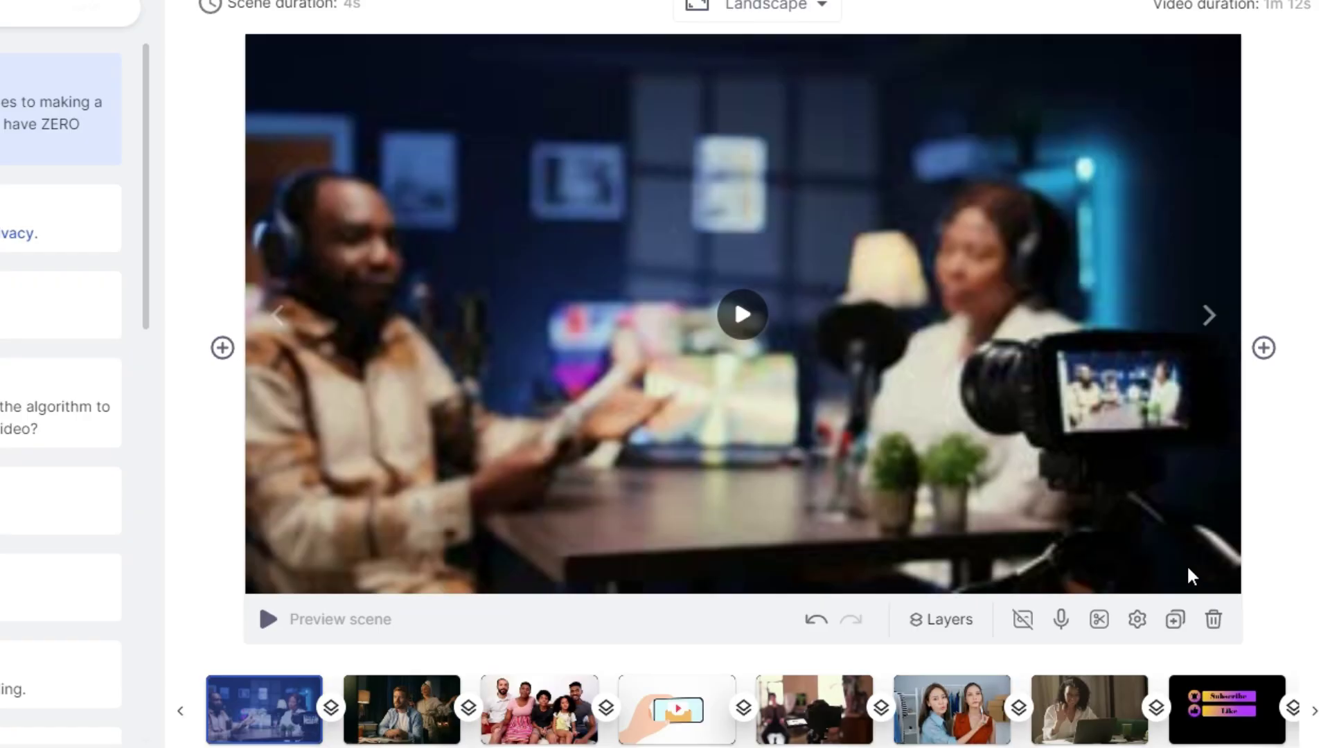
click(1135, 623)
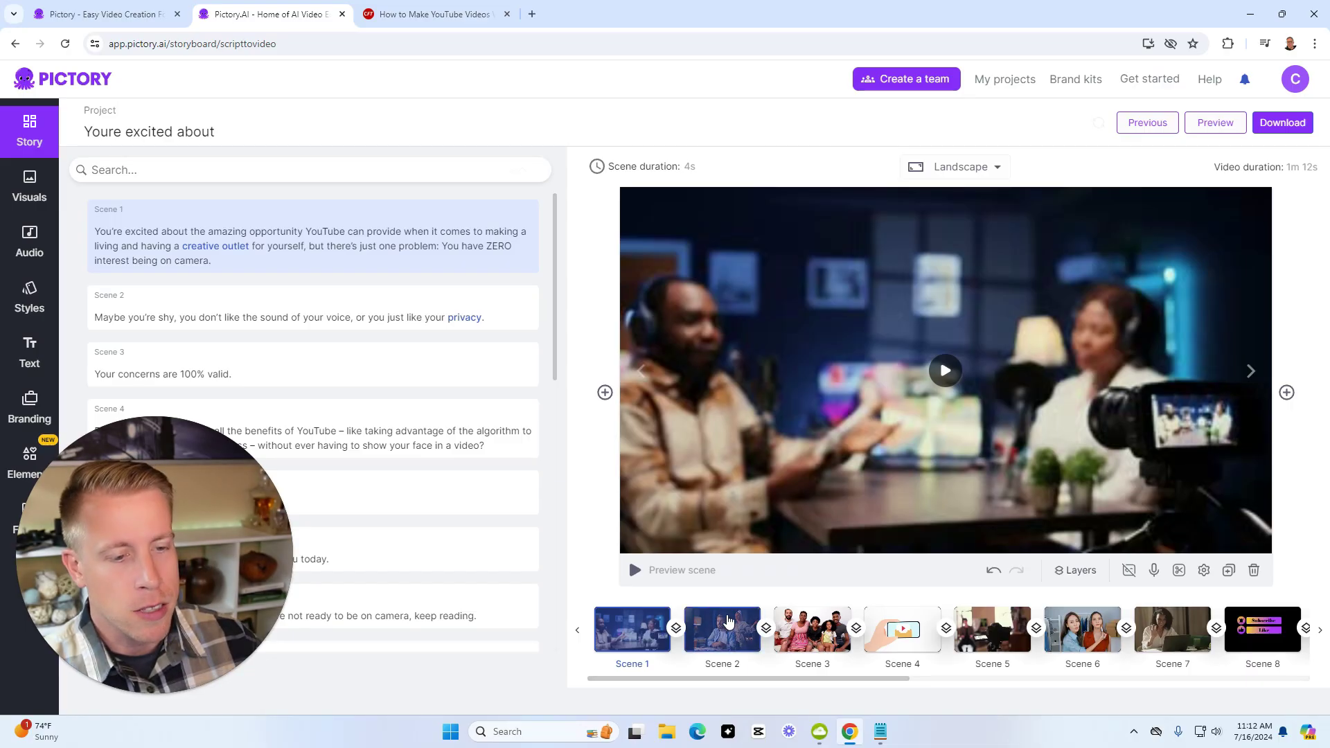
click(728, 622)
click(832, 626)
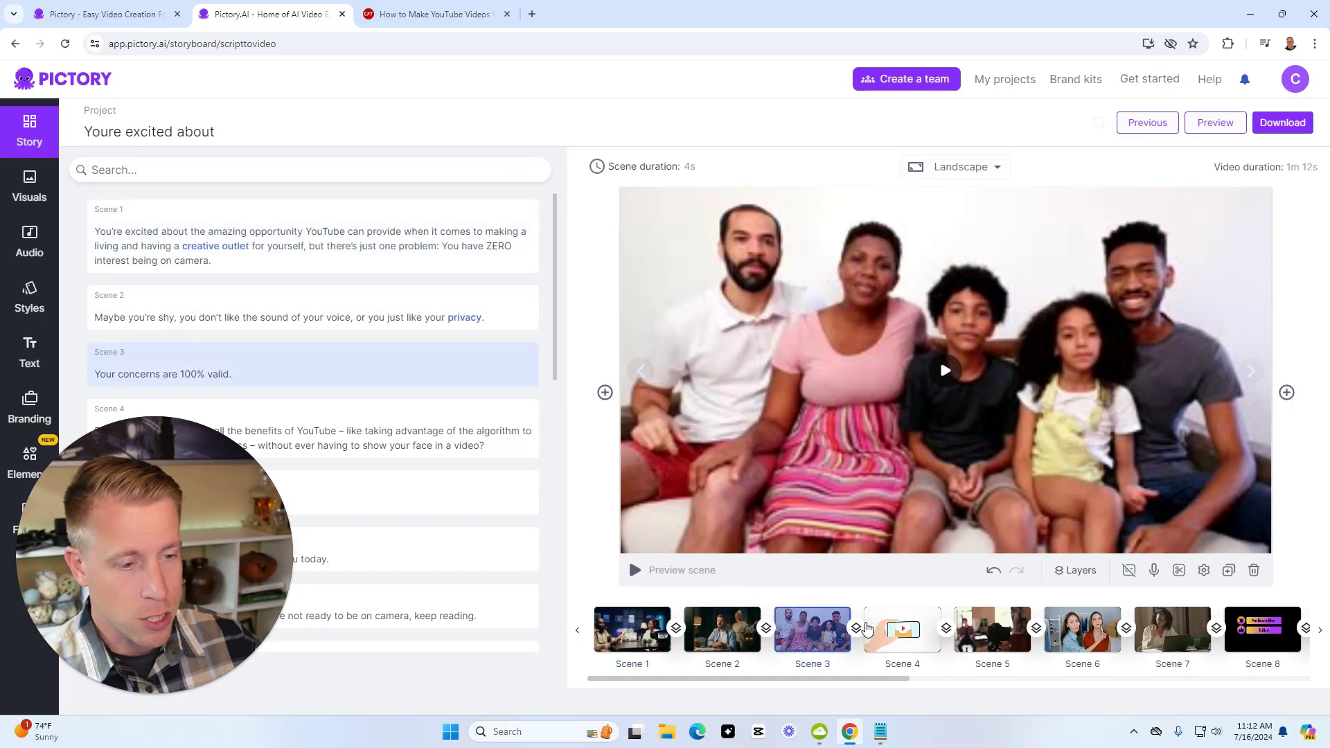
click(881, 628)
click(987, 634)
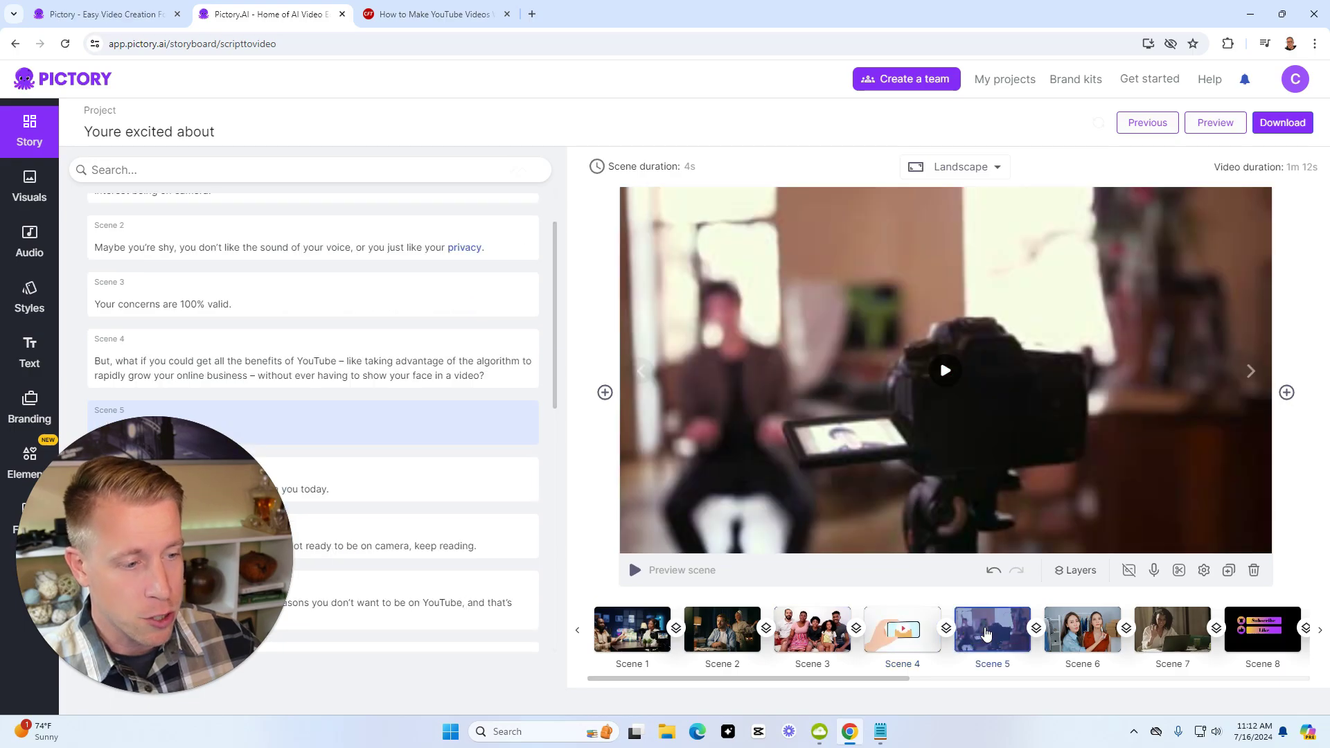
click(1091, 626)
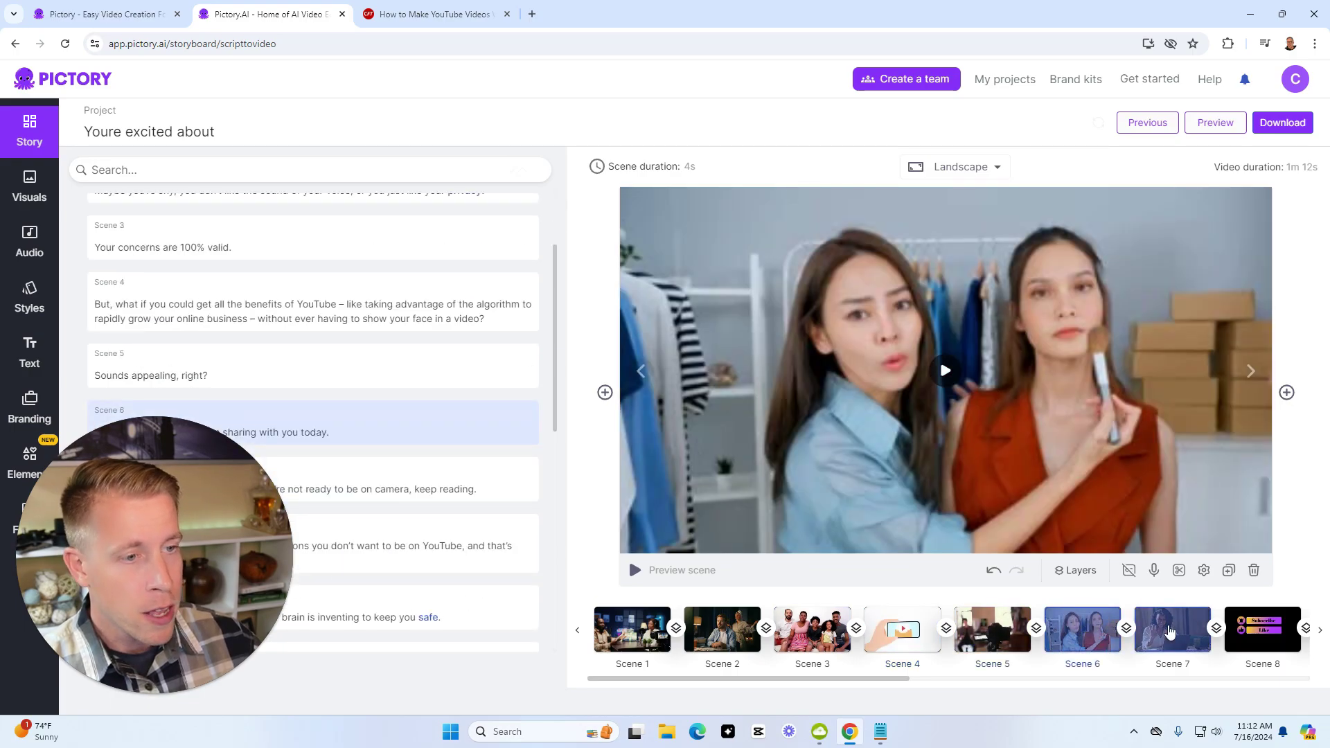
click(1170, 632)
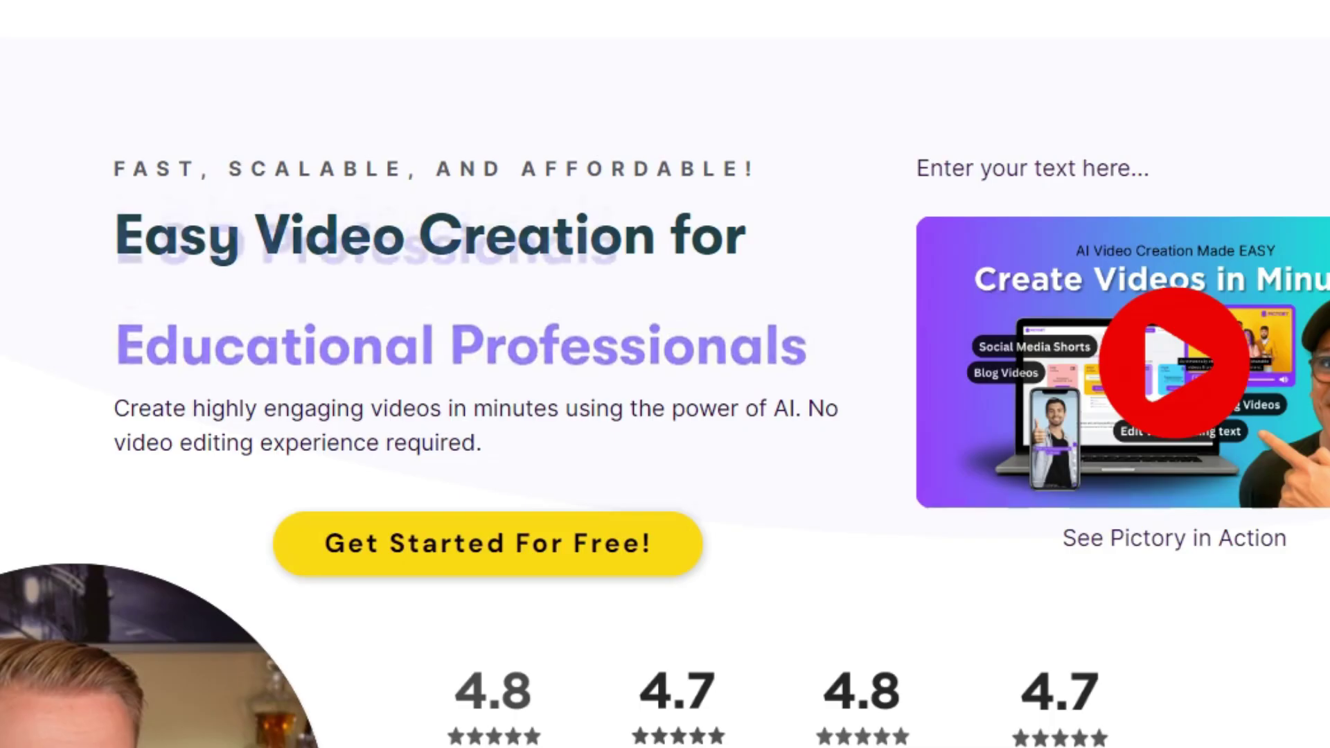
mouse_move(602, 5)
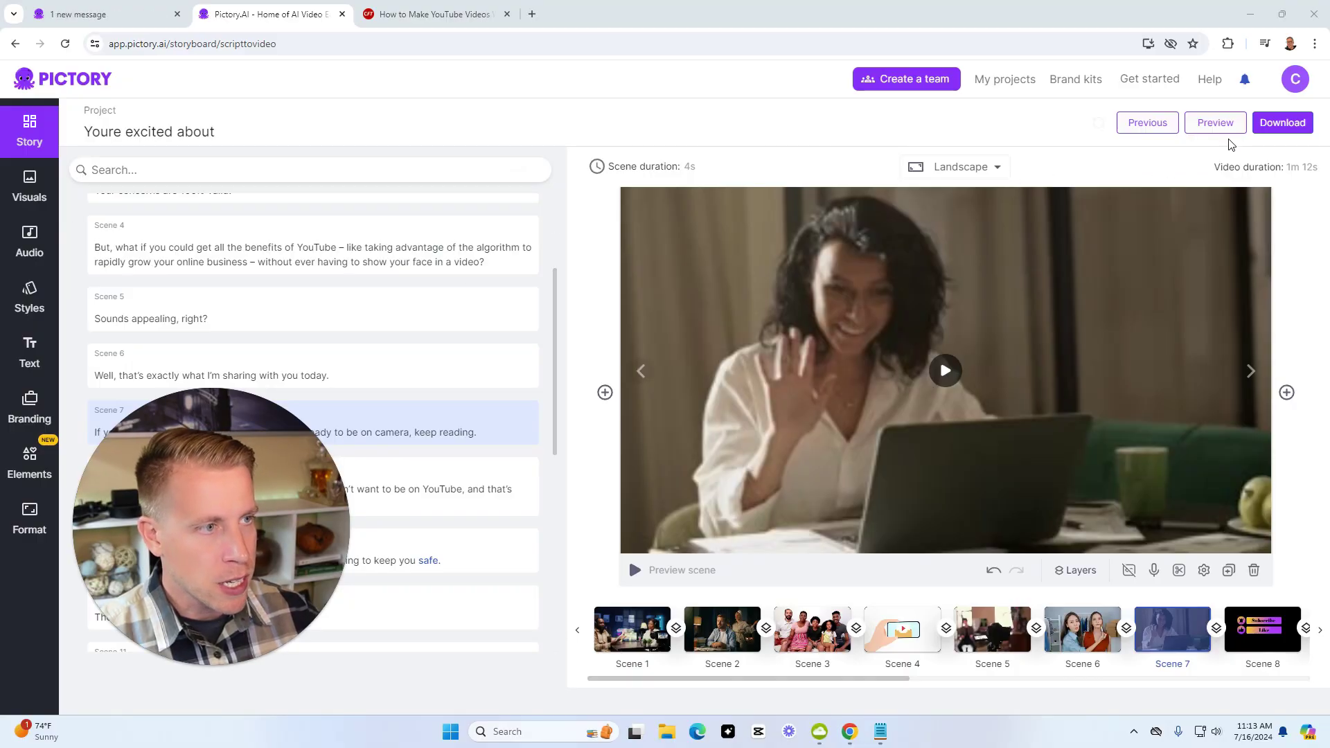
- Play the full-video preview and resume playback to watch the storyboard
click(1205, 127)
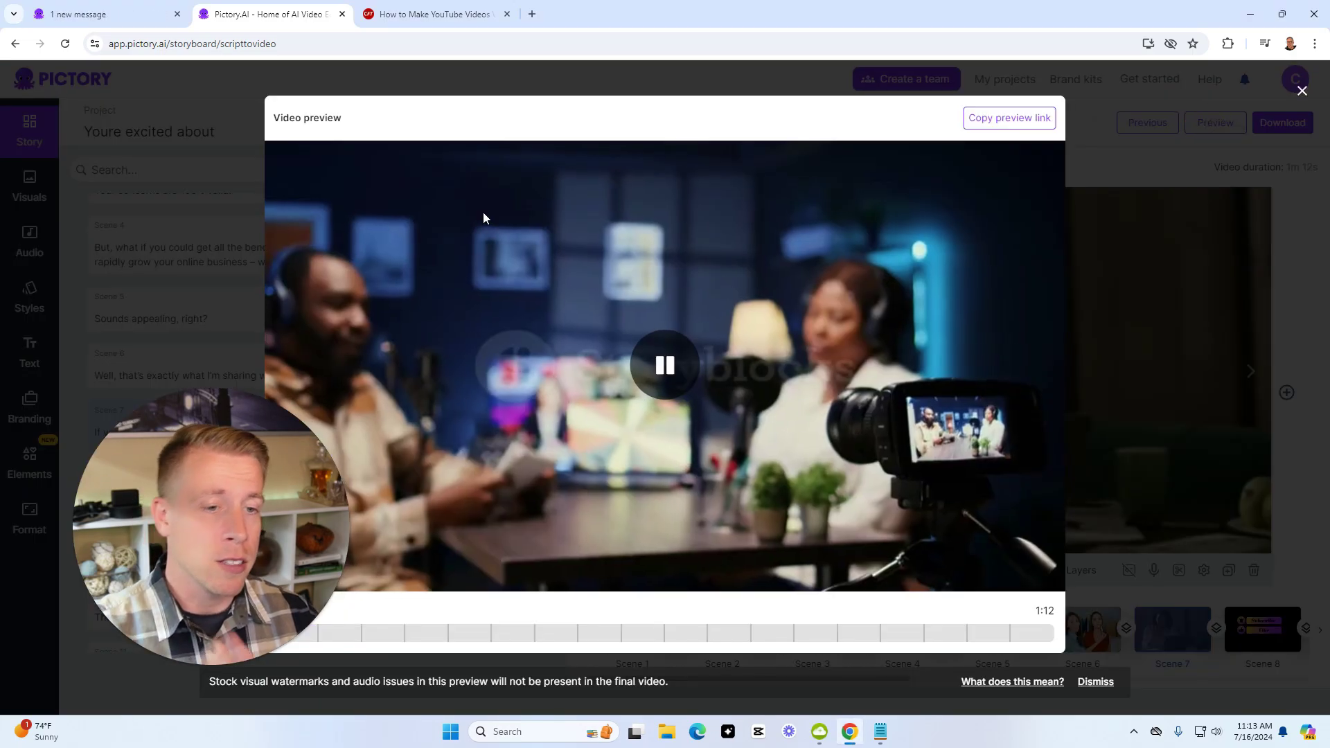
mouse_move(200, 666)
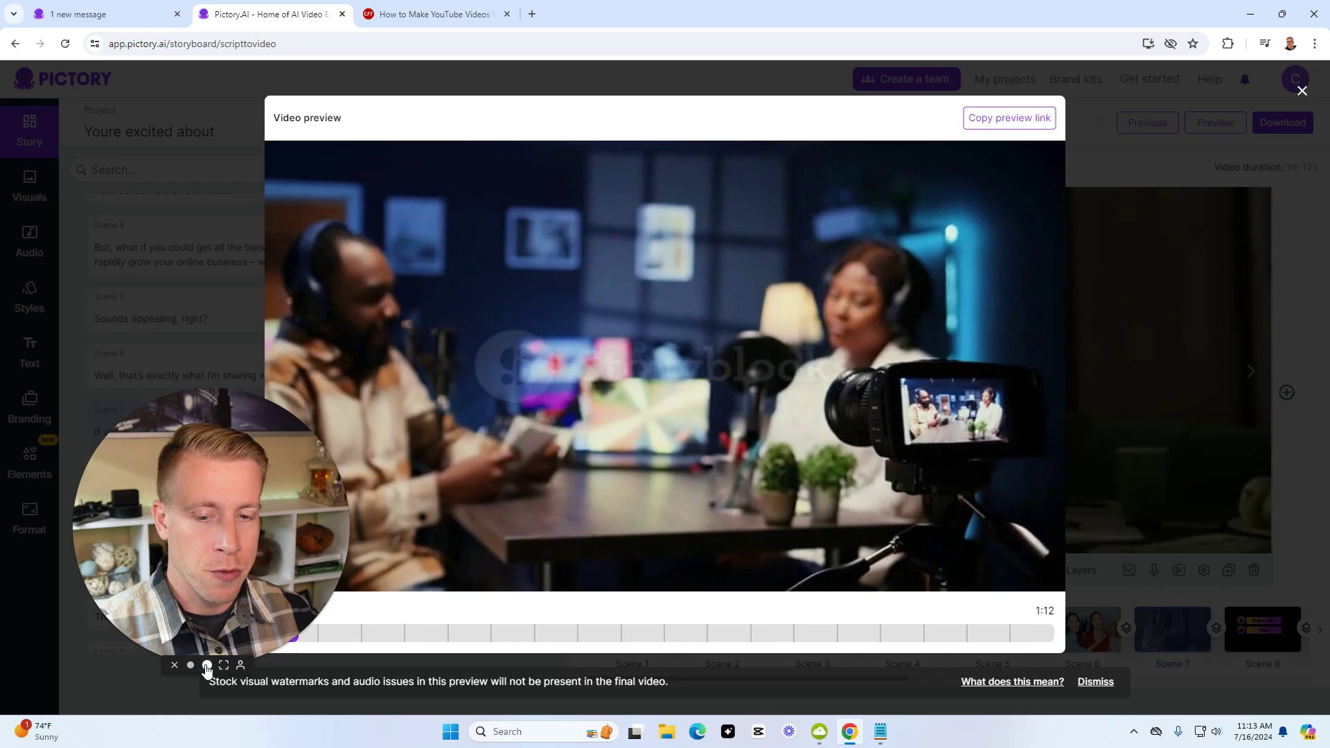
drag(207, 668, 128, 621)
click(663, 388)
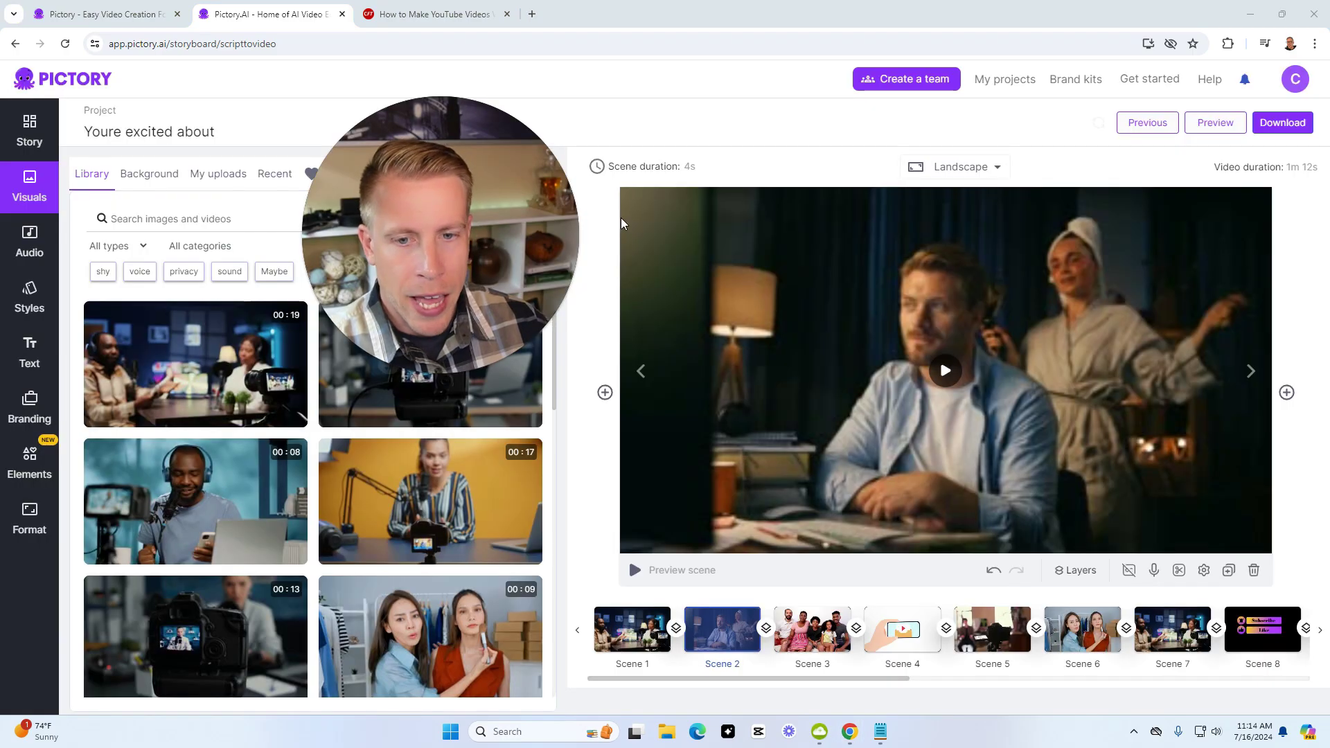
- Select Scene 3, the family image scene, in the Story timeline and delete it
click(30, 130)
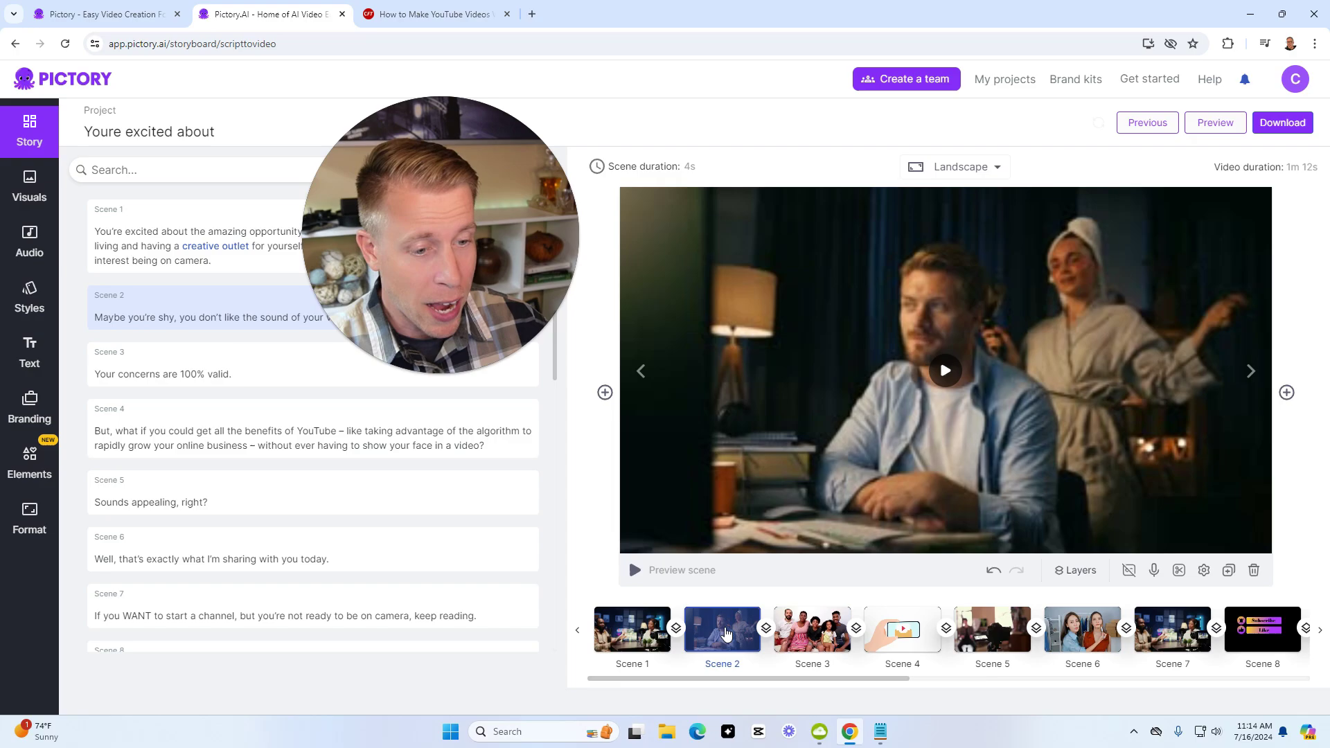
click(812, 630)
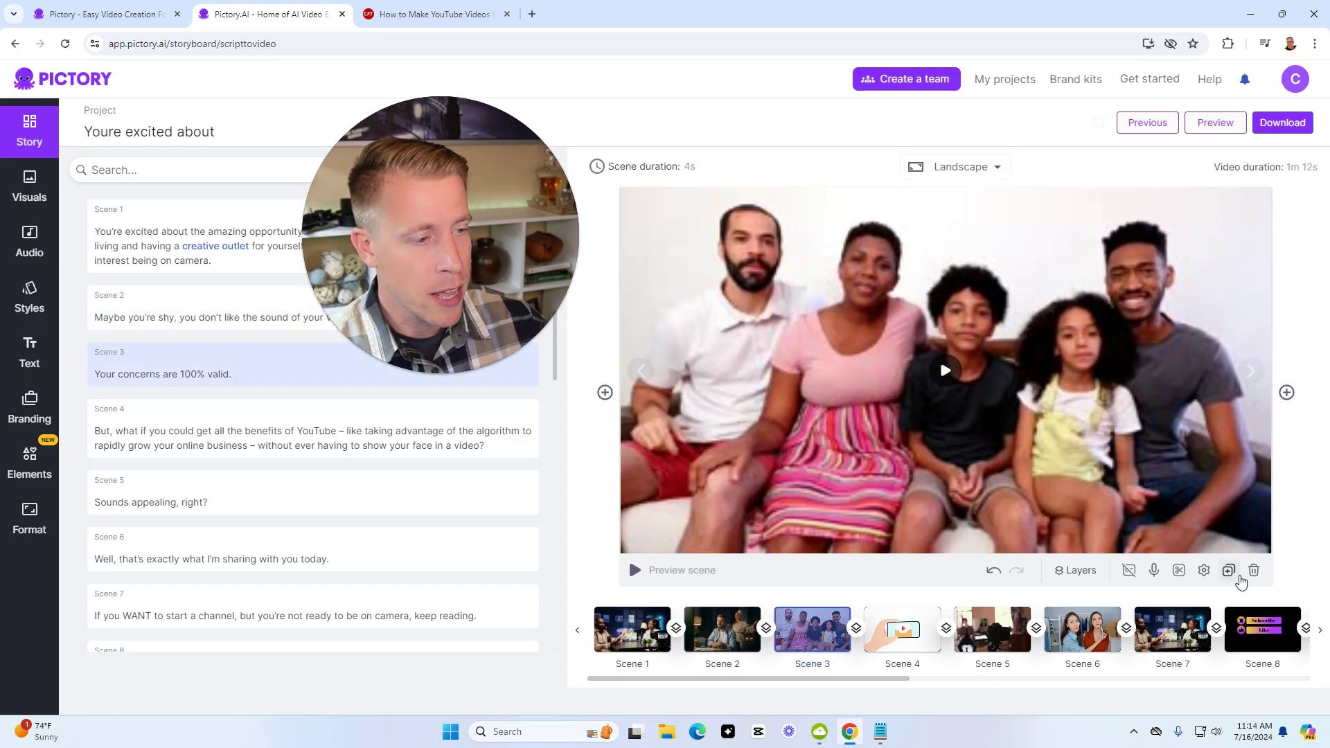
click(1255, 572)
- Confirm the Scene 3 deletion and search the visuals library for 'faceless video'
click(823, 424)
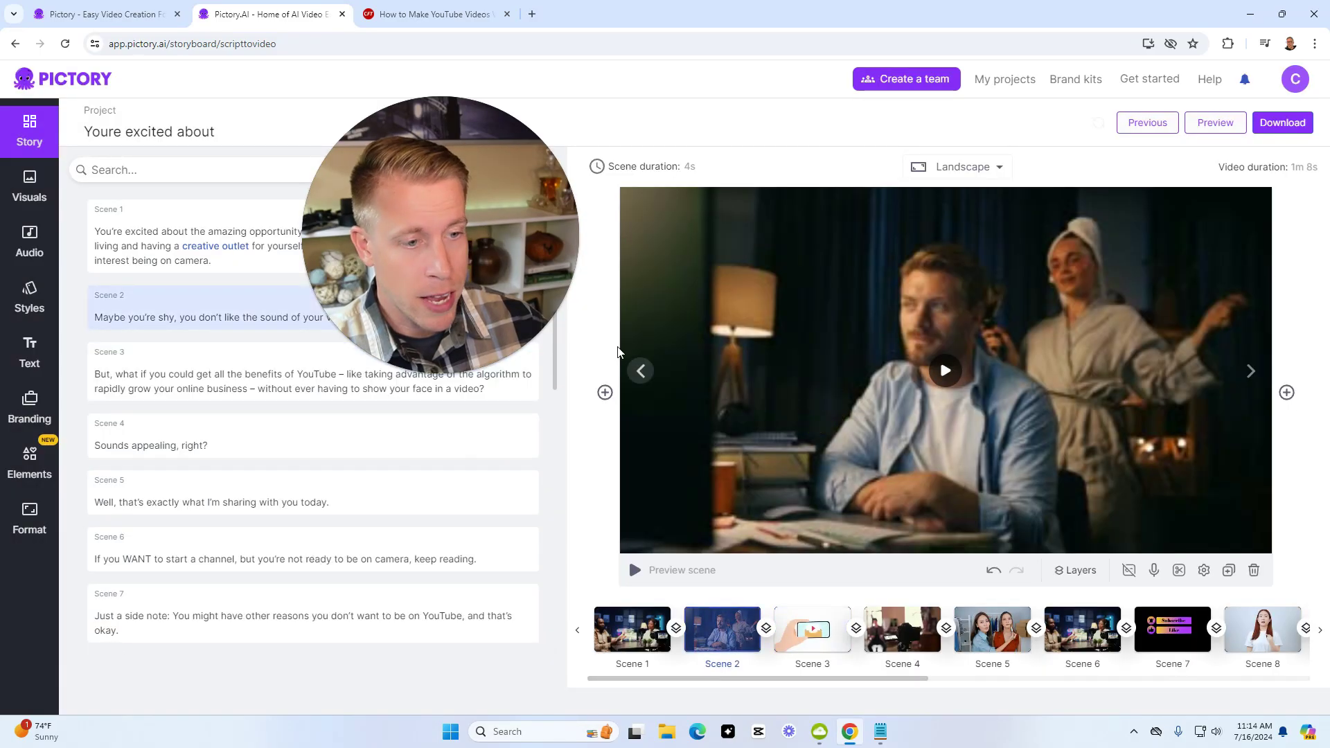
click(30, 182)
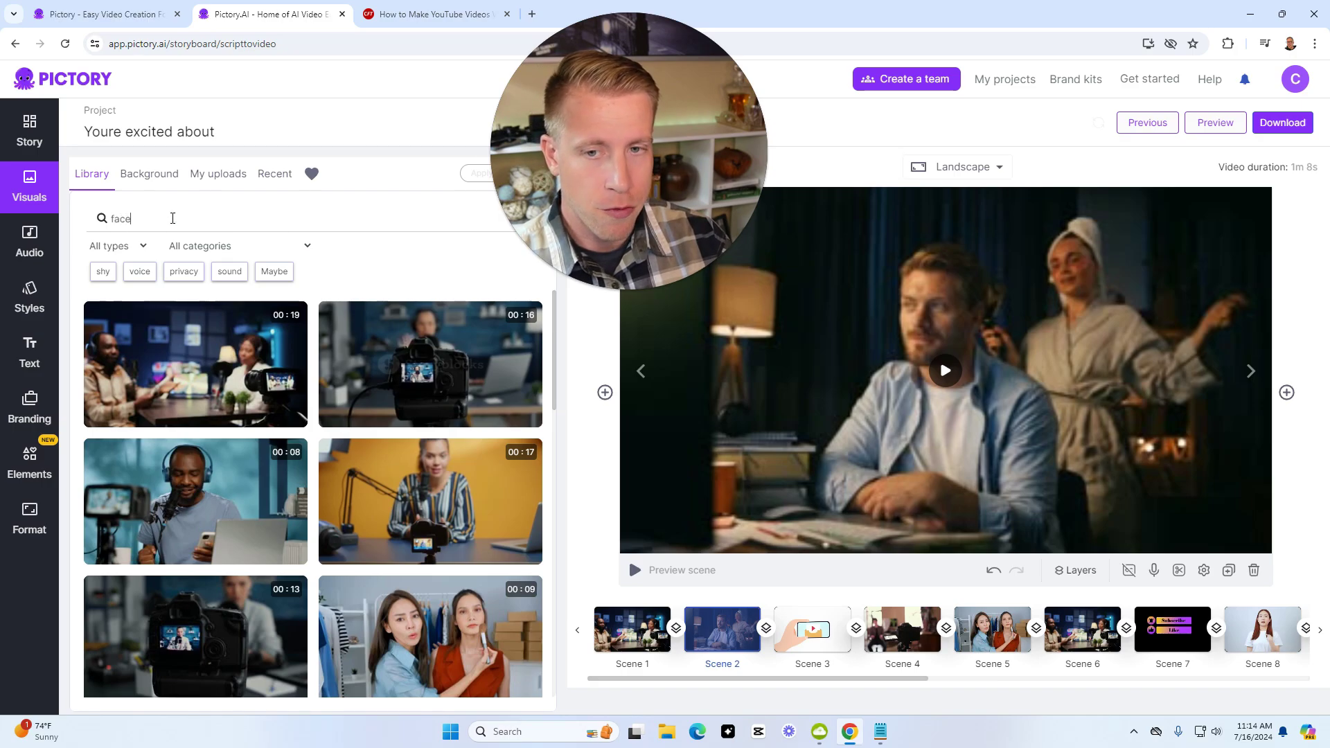
text(less video)
key(Return)
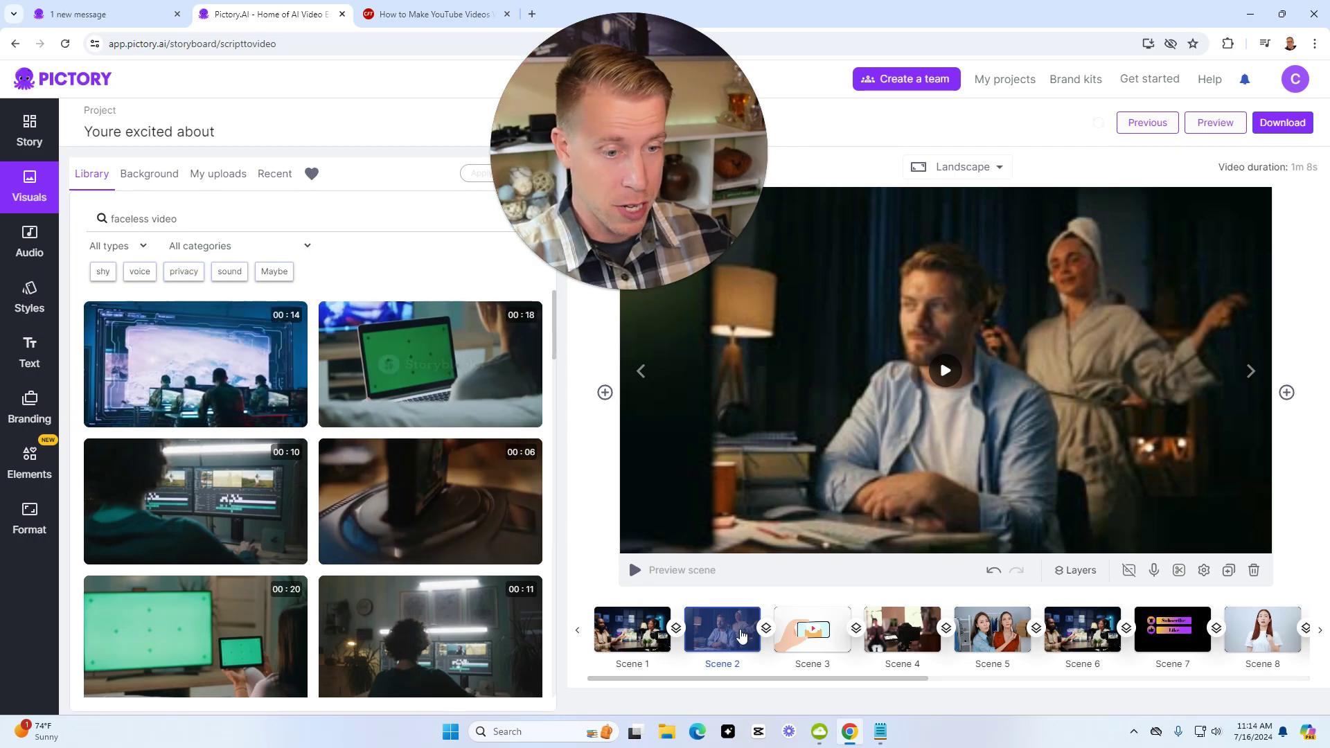
- Try the space control room and green-screen laptop clips as Scene 2 layers, then remove both
click(291, 319)
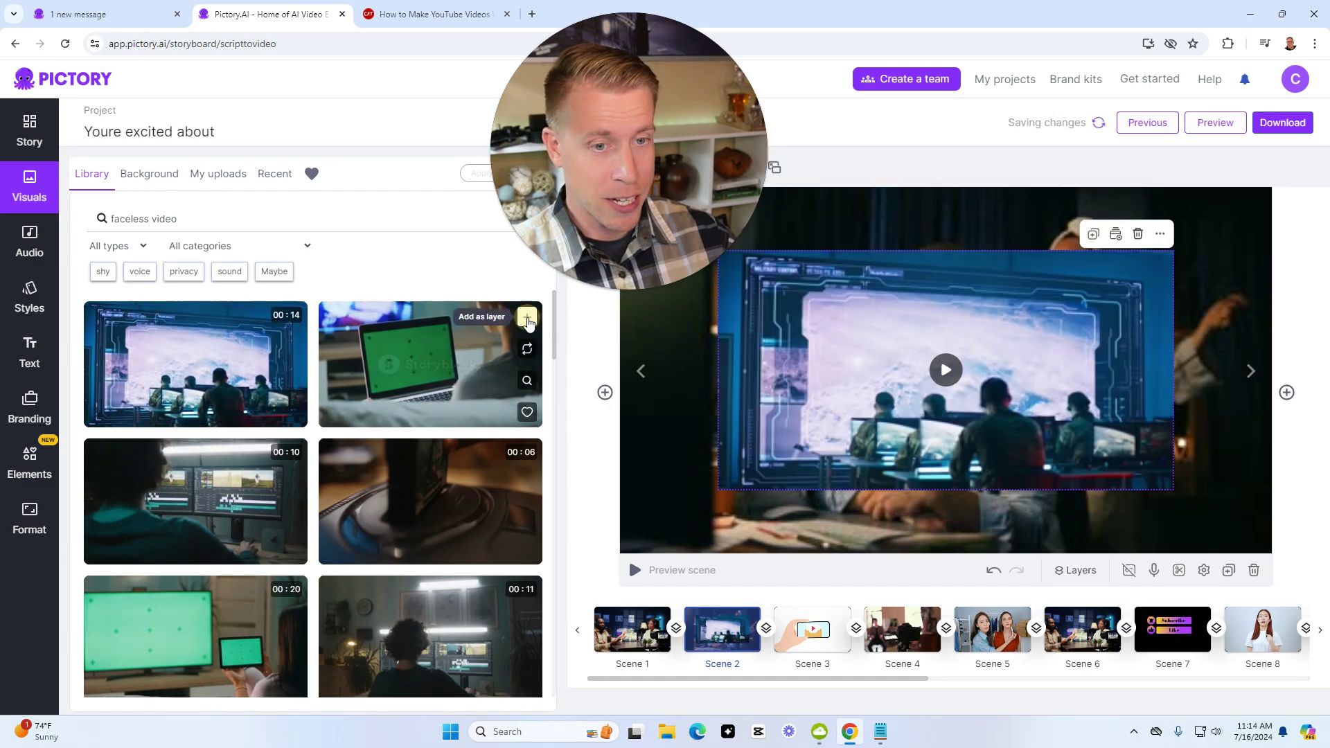
click(528, 321)
drag(867, 353, 864, 443)
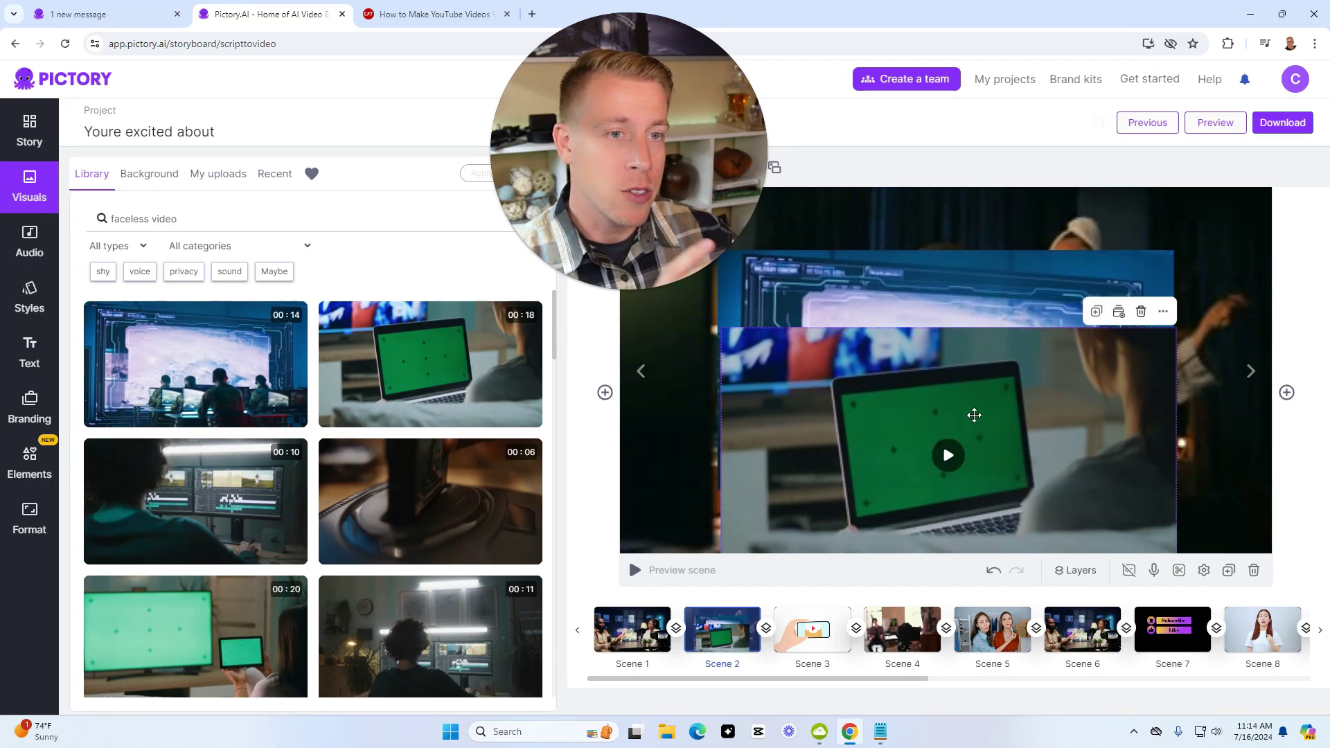
click(1141, 311)
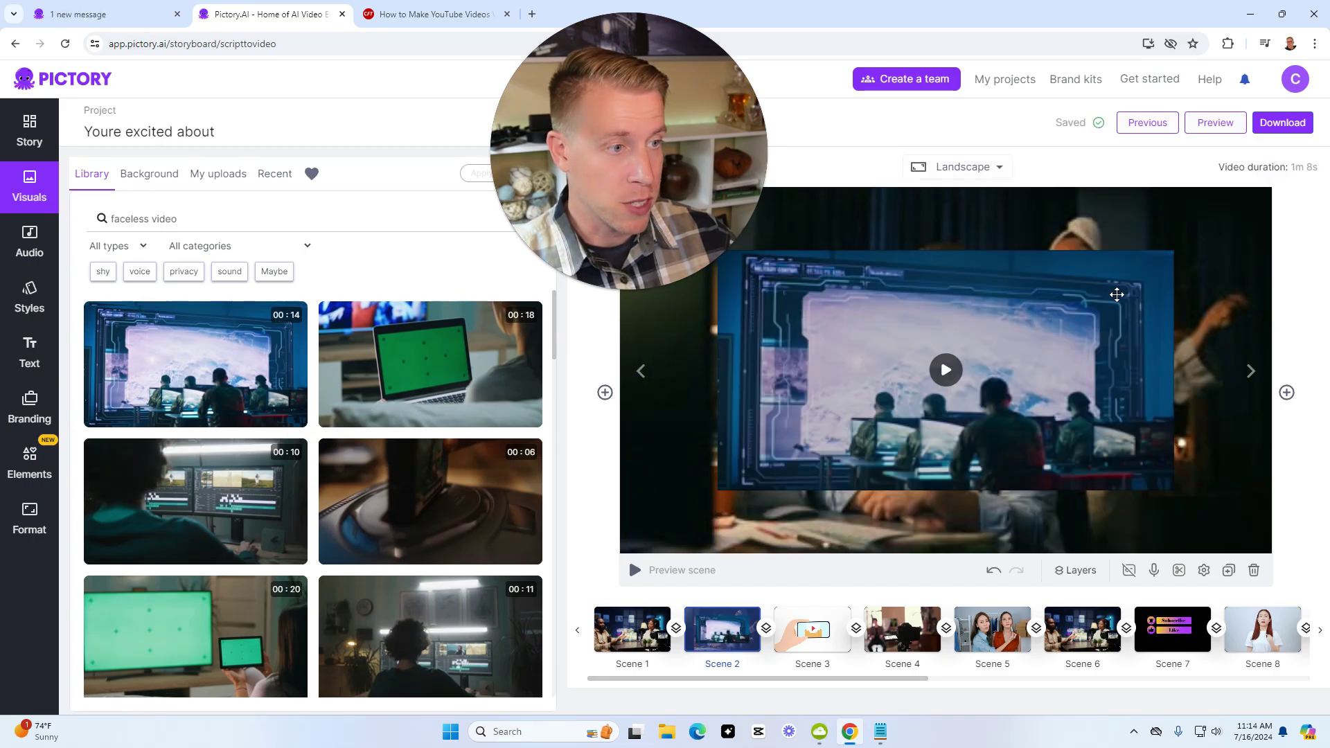
click(1148, 273)
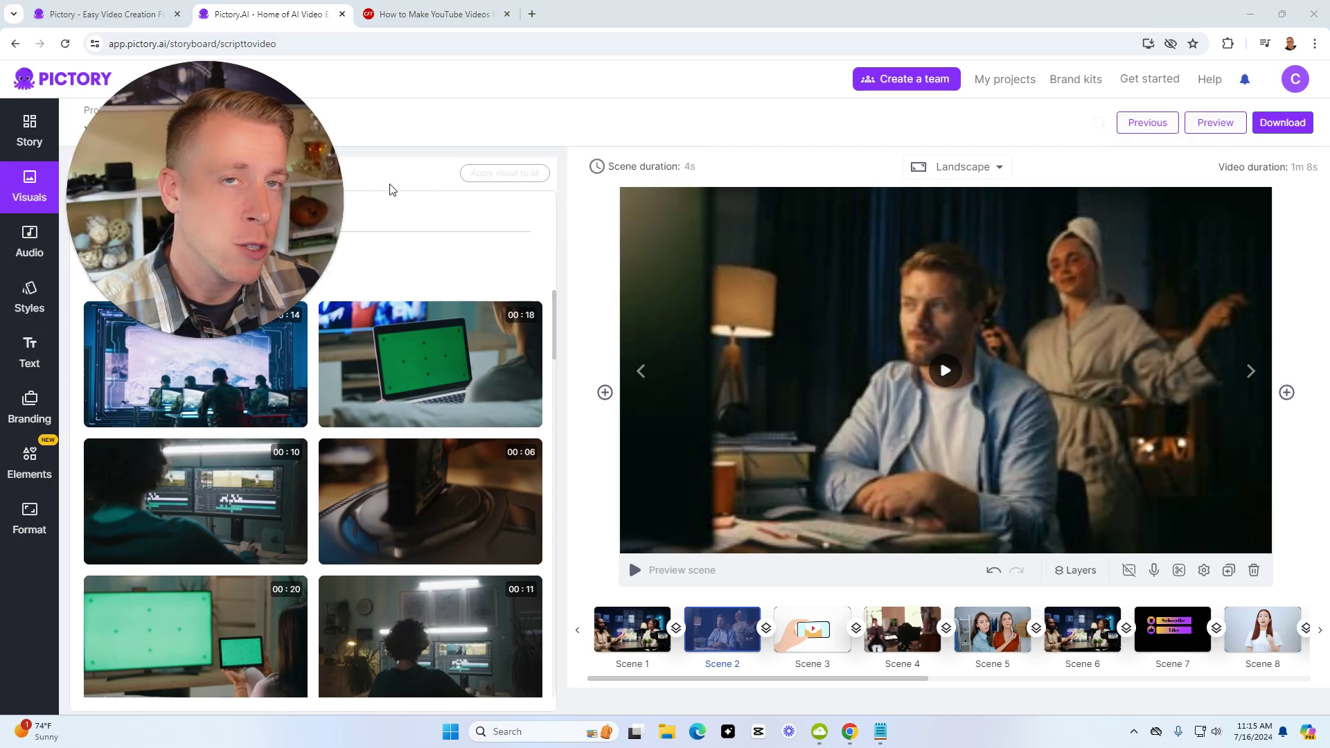
drag(269, 226, 500, 253)
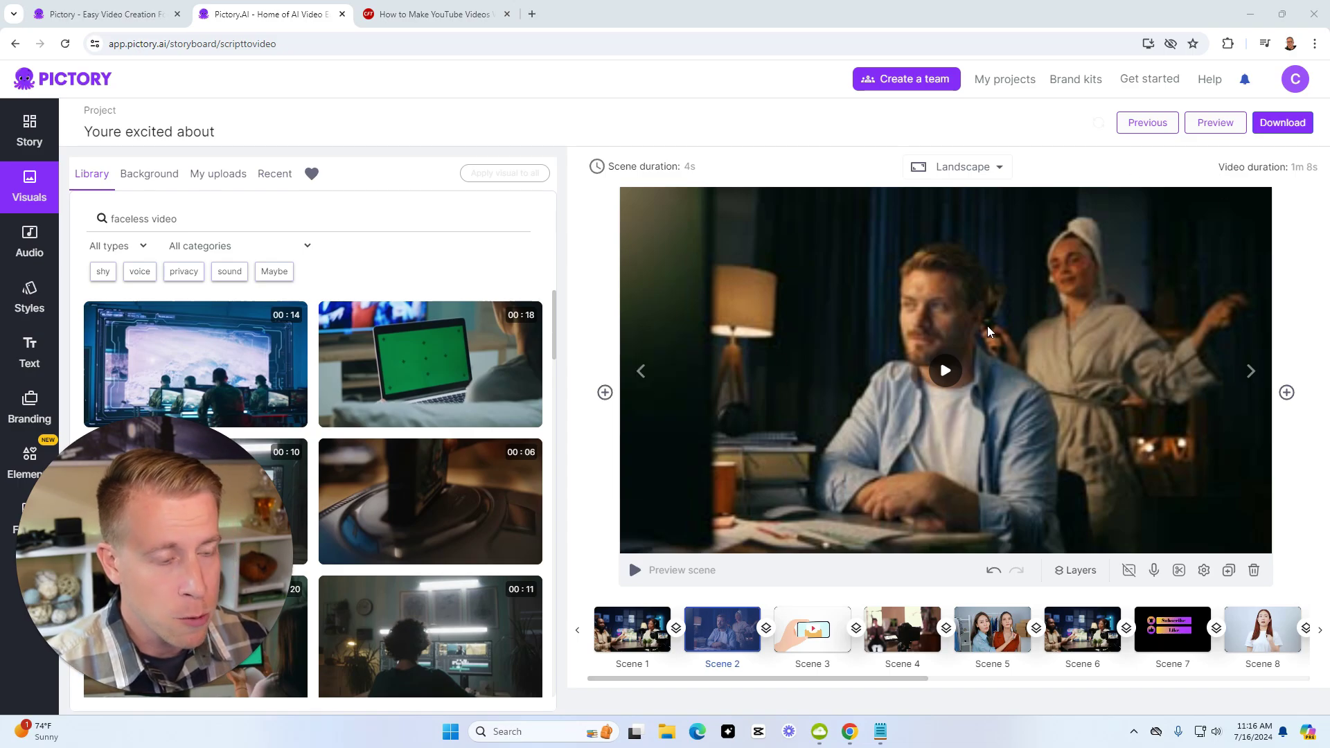
click(1203, 130)
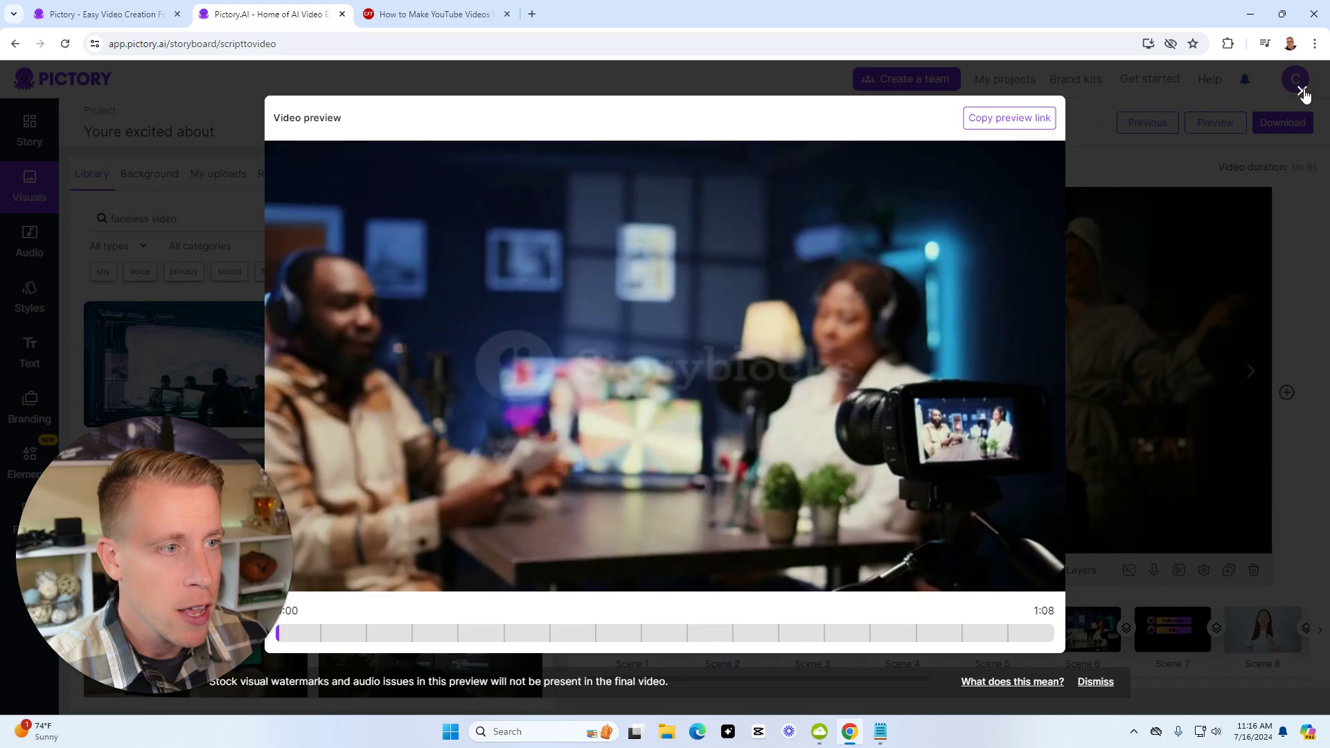
click(1301, 92)
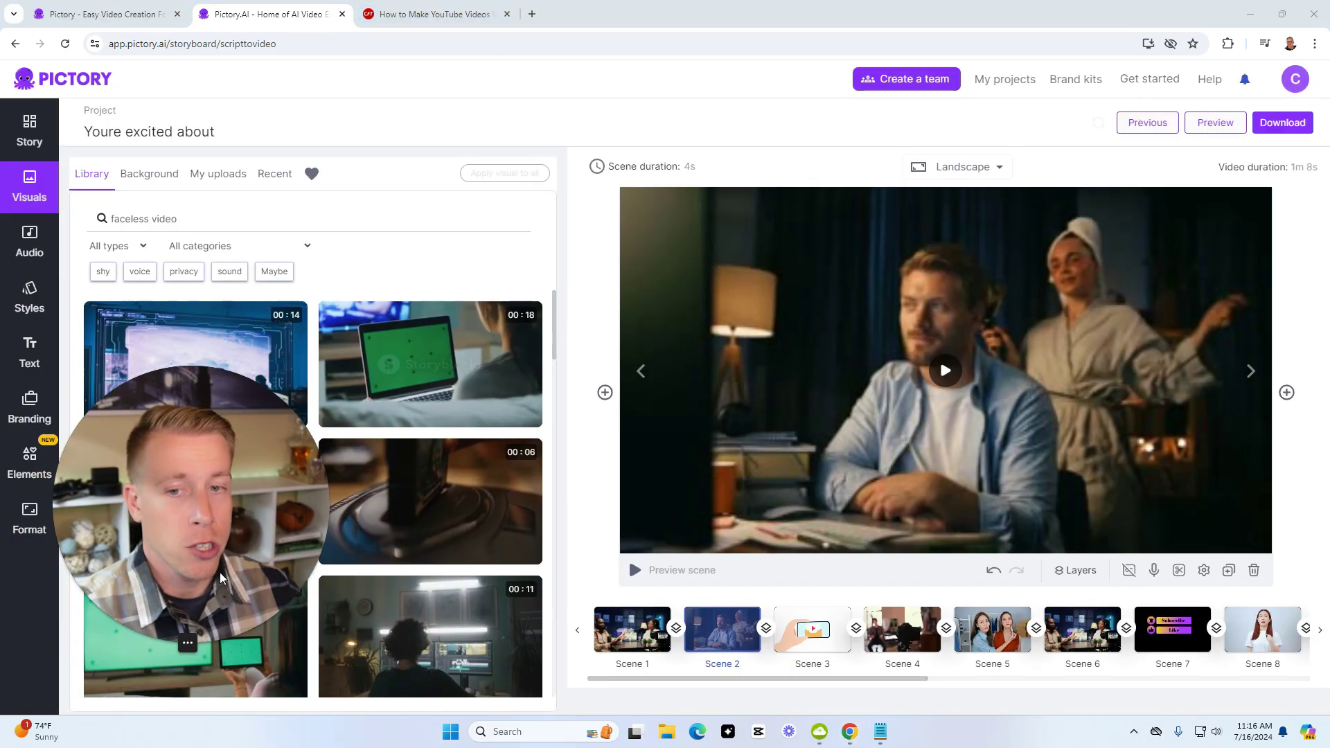
mouse_move(287, 390)
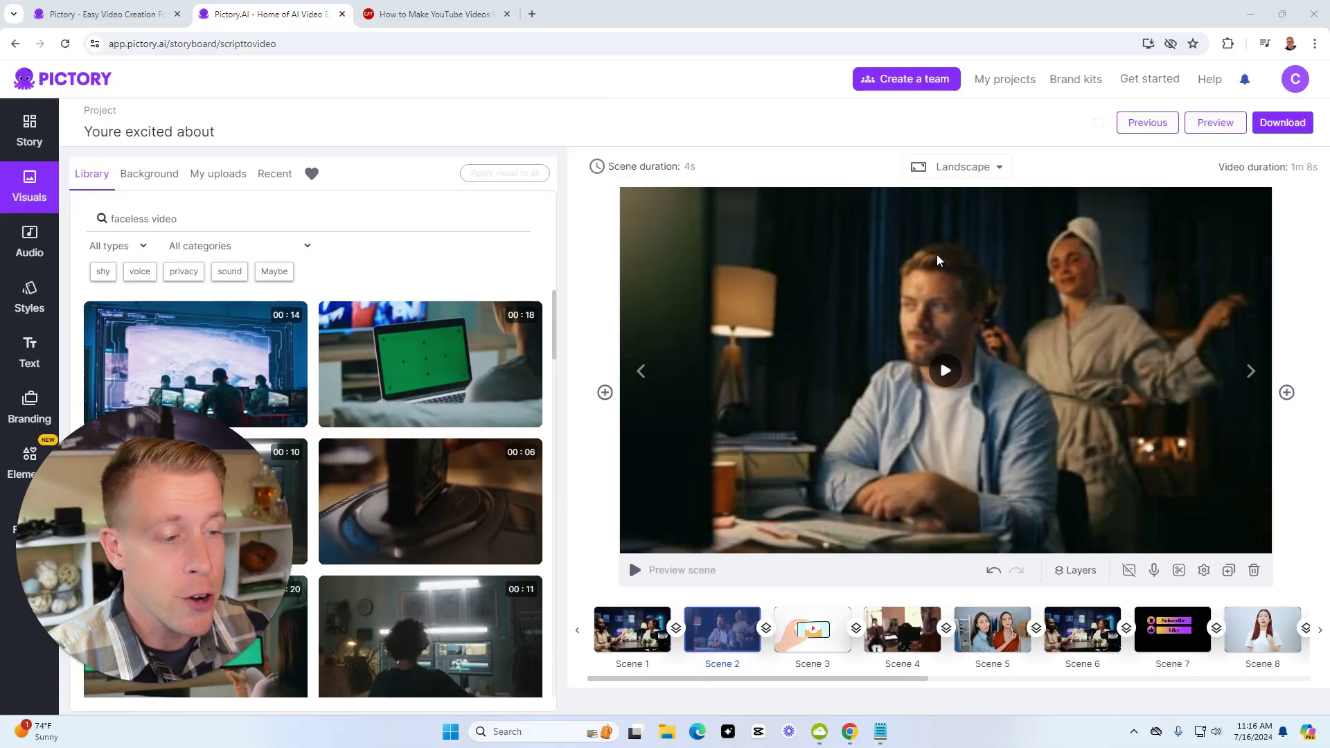
click(1154, 570)
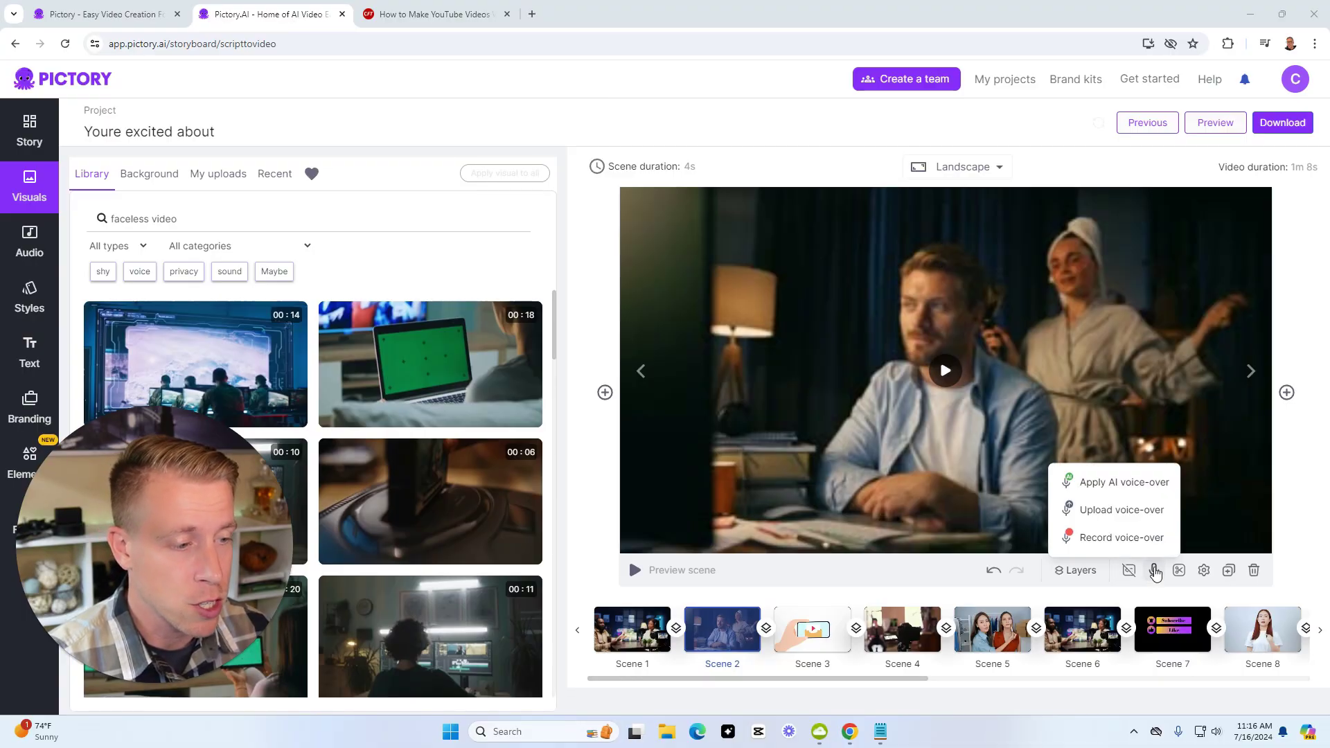
click(1117, 539)
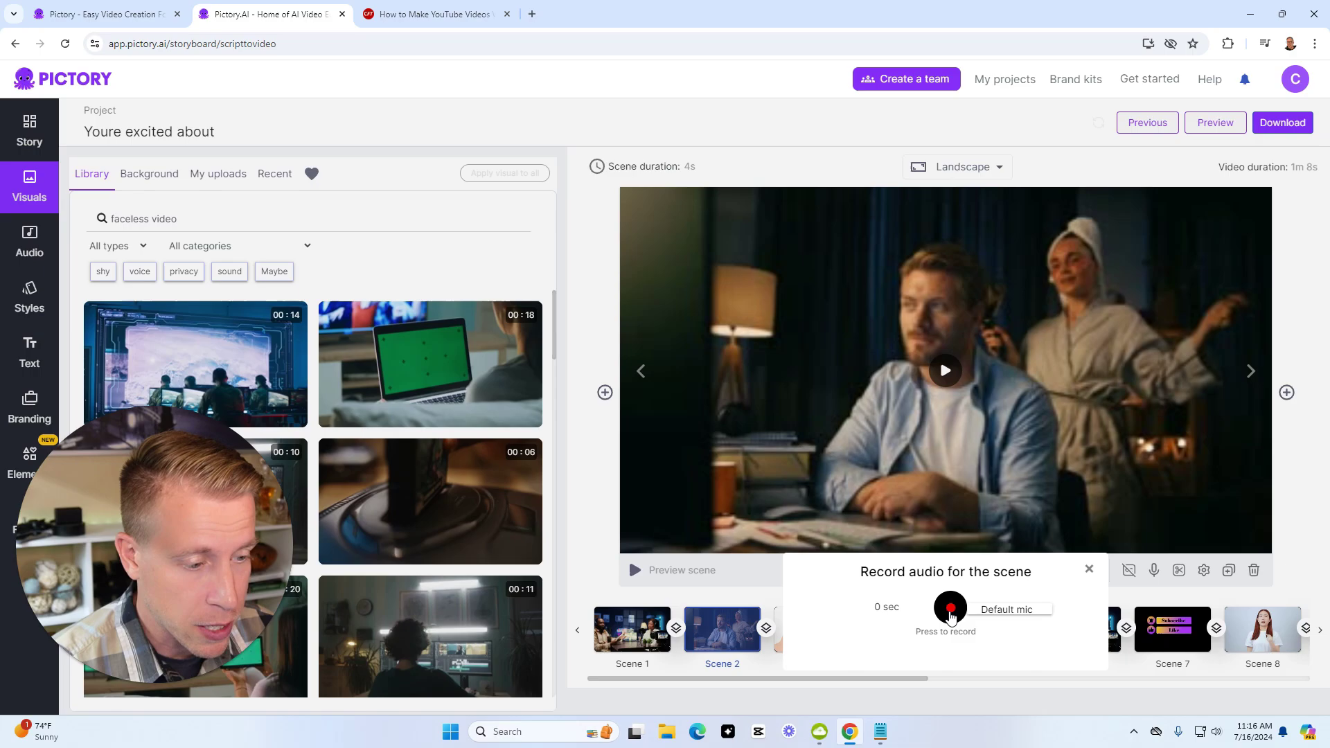
click(1089, 570)
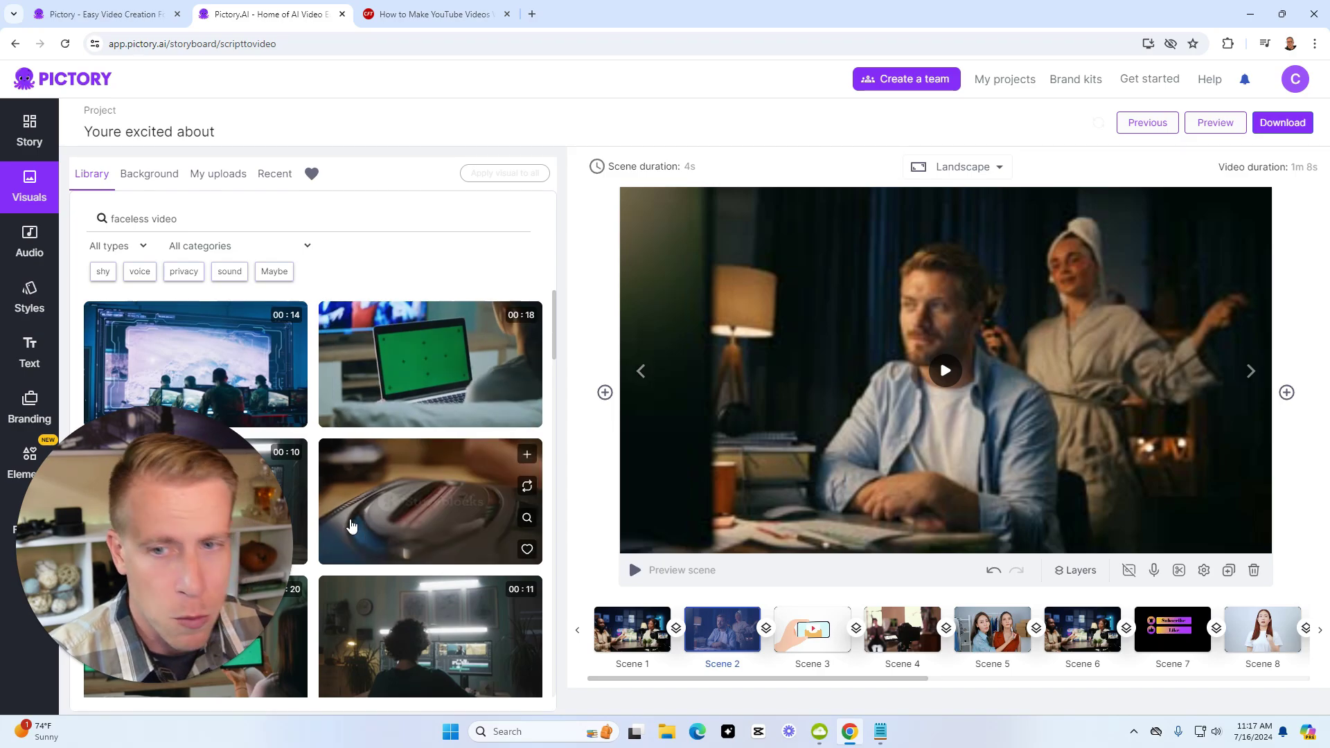
- Insert a new visuals-only scene as Scene 2
drag(166, 641, 599, 248)
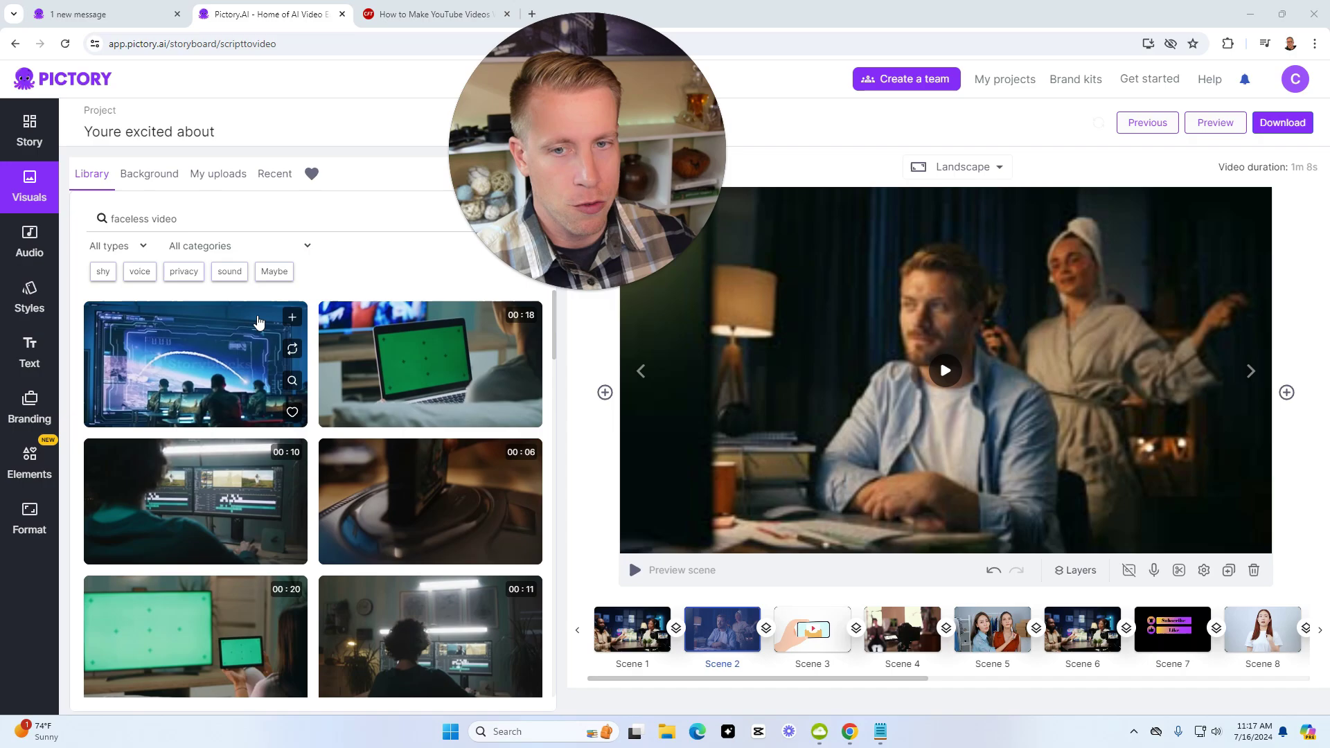
scroll(286, 410, down, 4)
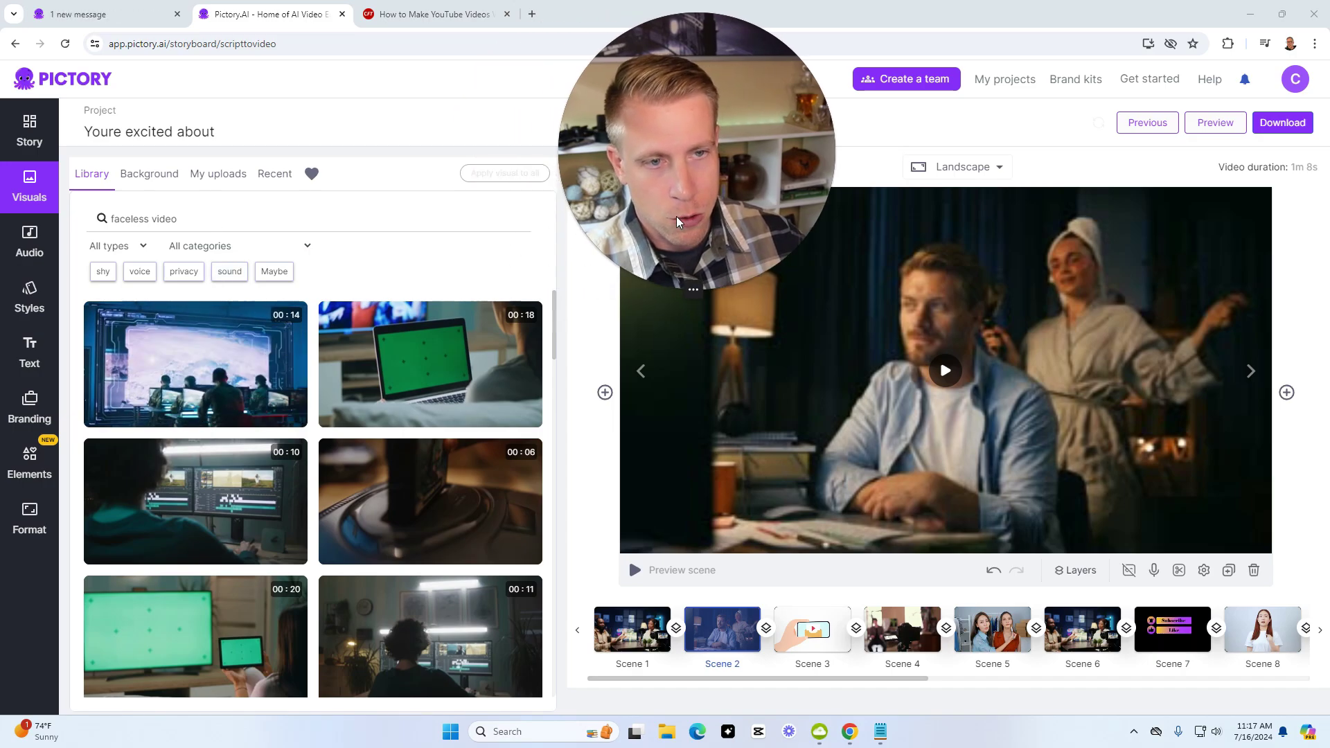
scroll(356, 463, up, 1)
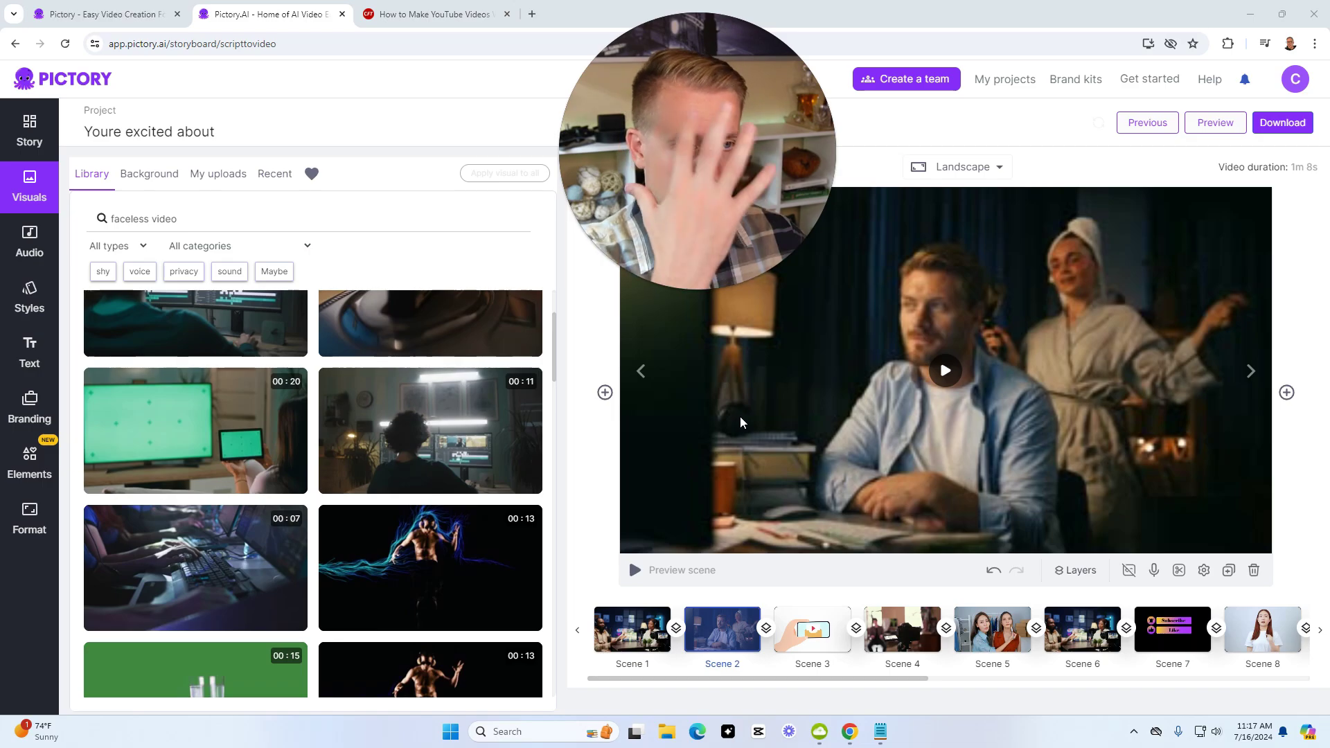
mouse_move(605, 392)
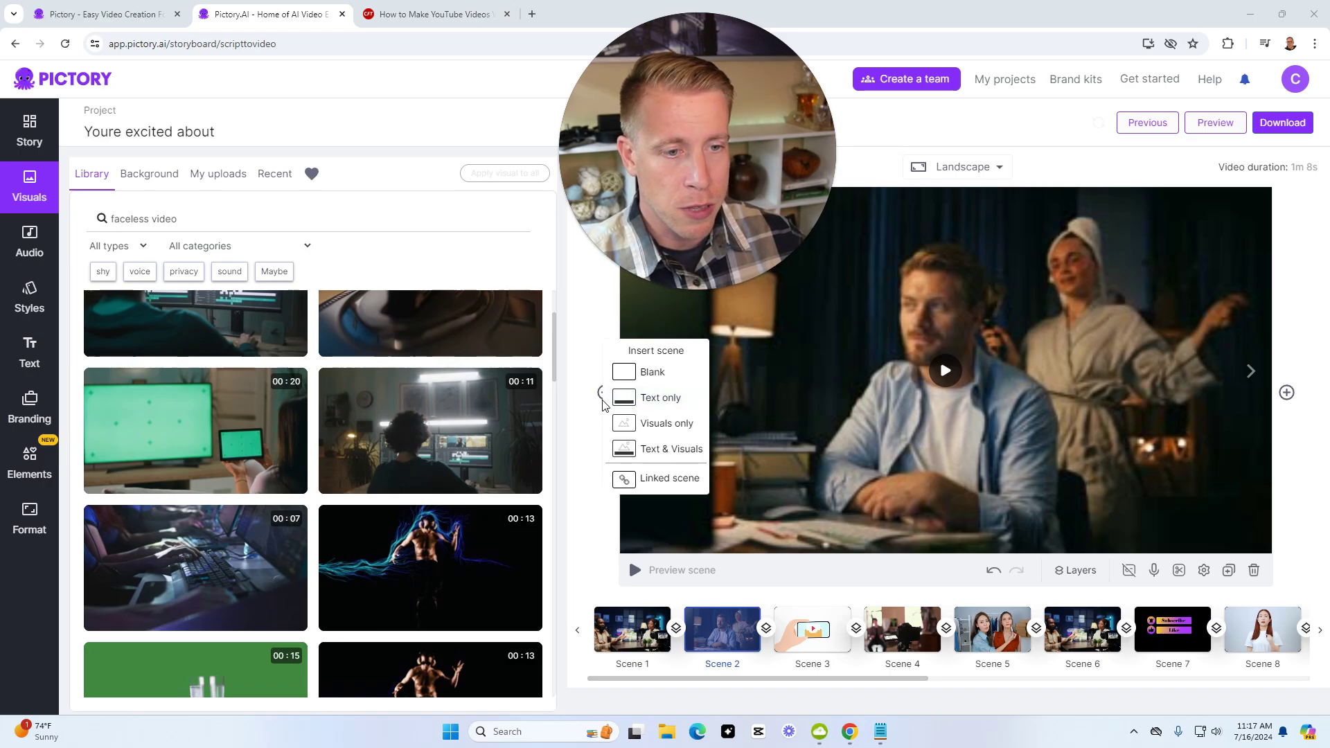
click(666, 424)
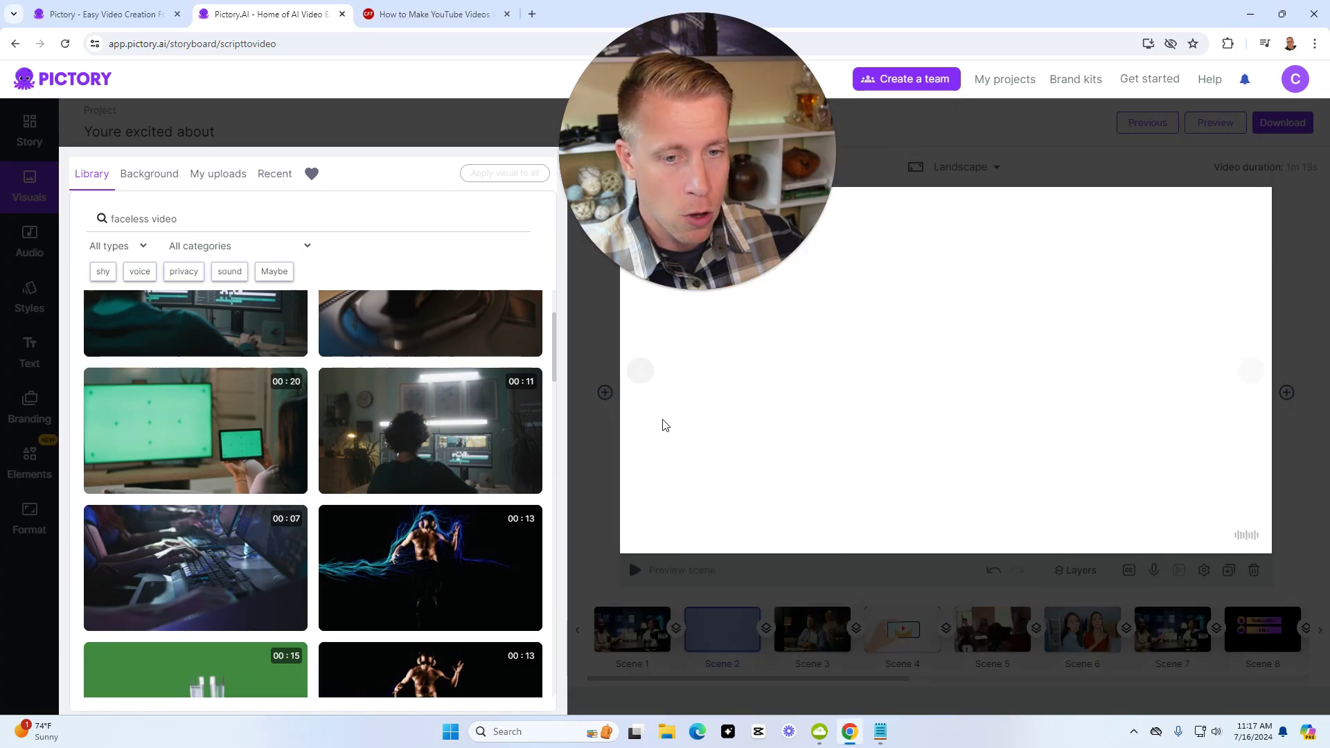
- Add the 00:11 editing-at-monitors clip as a layer and enlarge it to fill the frame
click(526, 385)
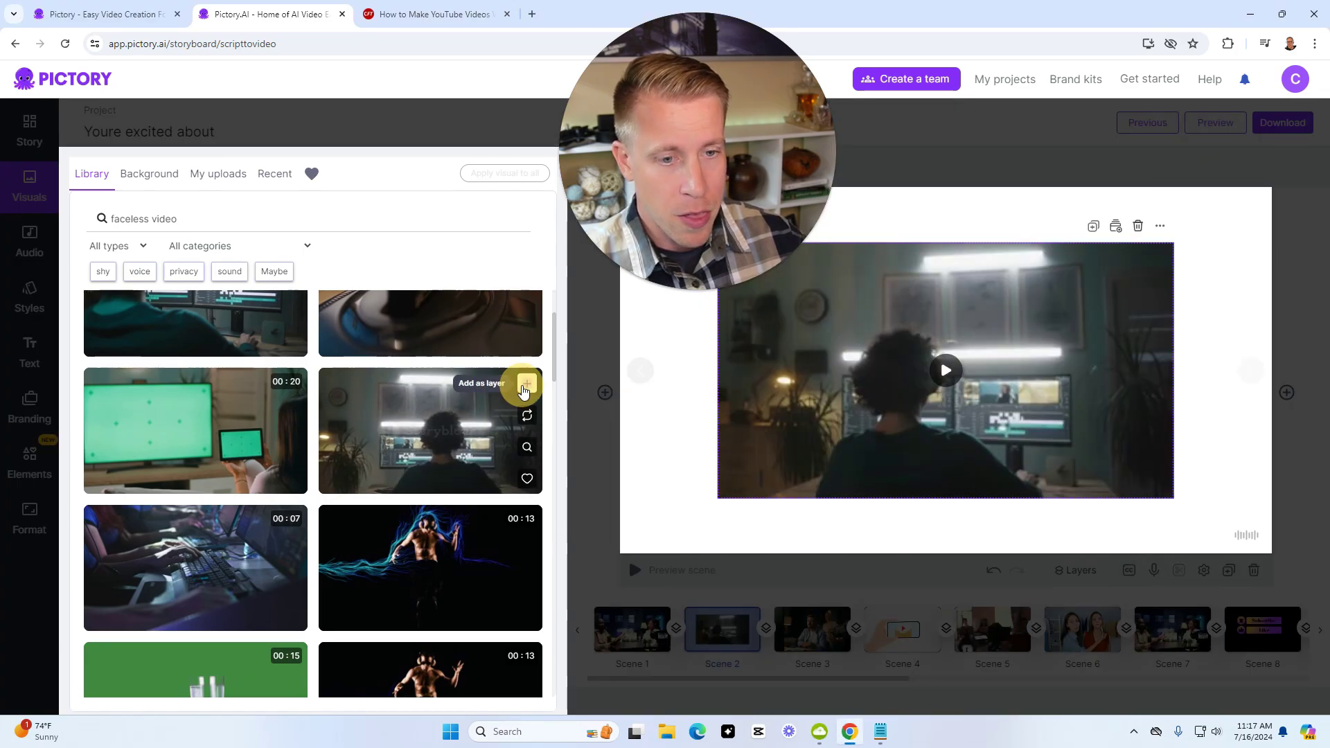
drag(717, 498, 526, 535)
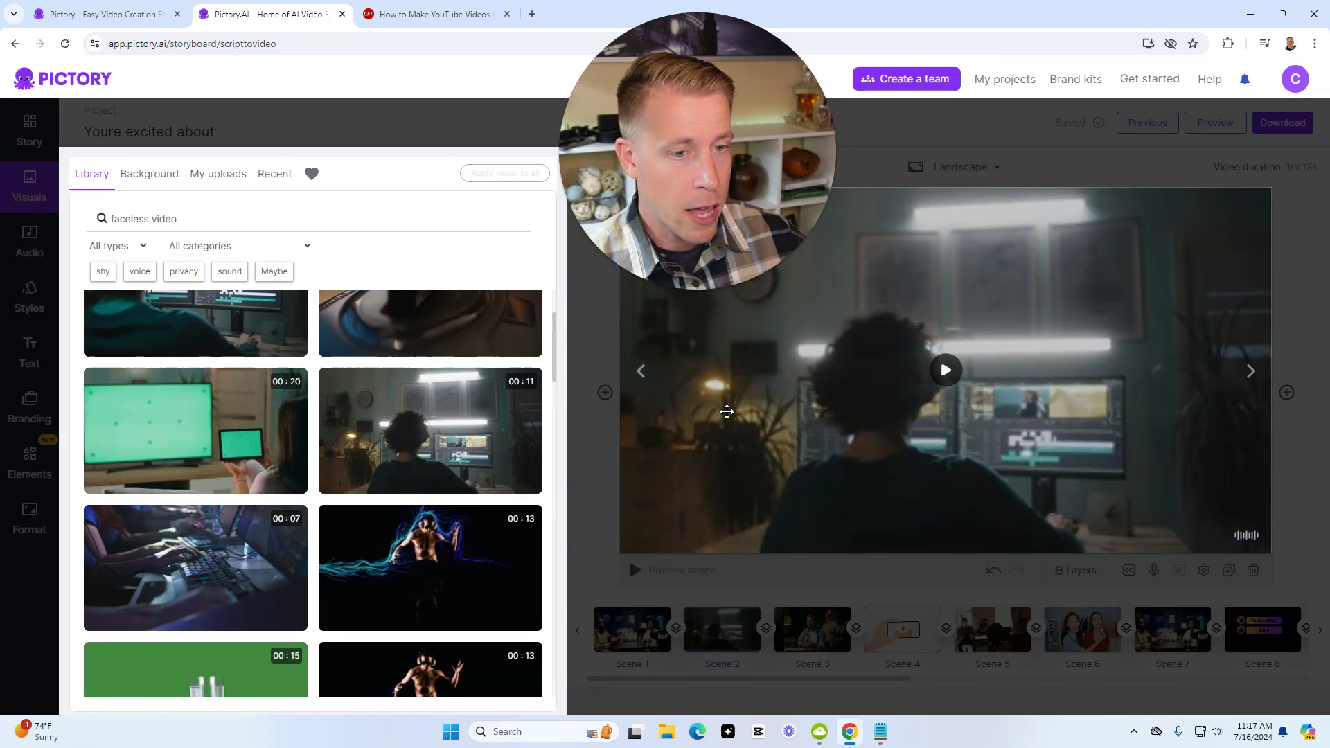
drag(727, 411, 780, 457)
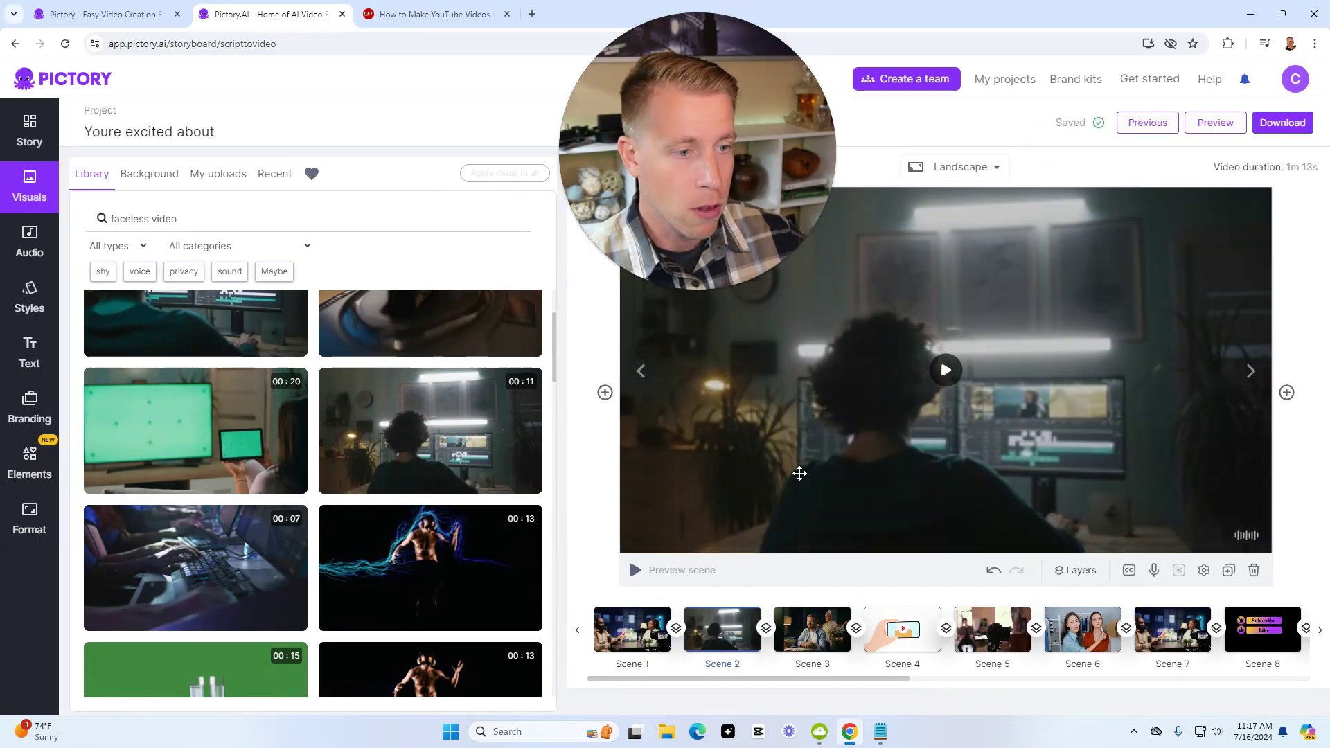
click(29, 298)
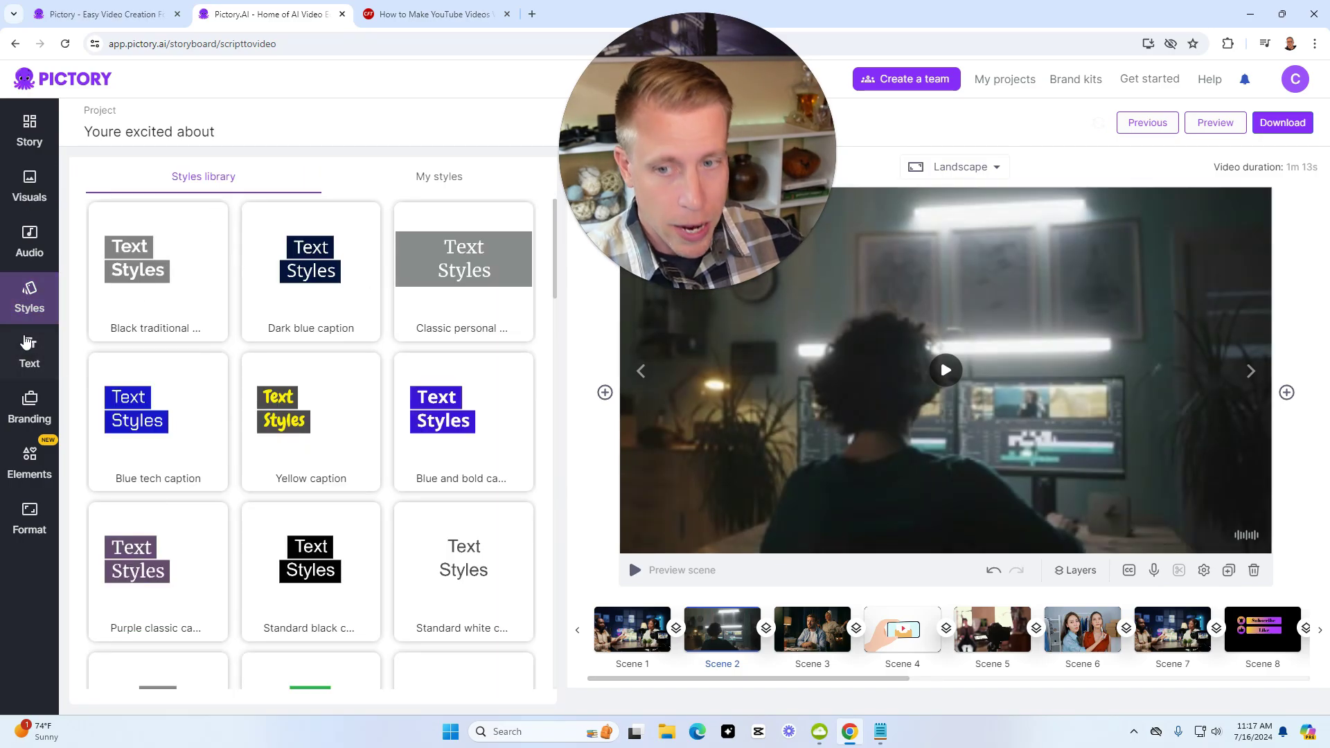
- Browse the Text, Branding and Elements panels, dismissing the text tips popup along the way
click(25, 342)
click(765, 498)
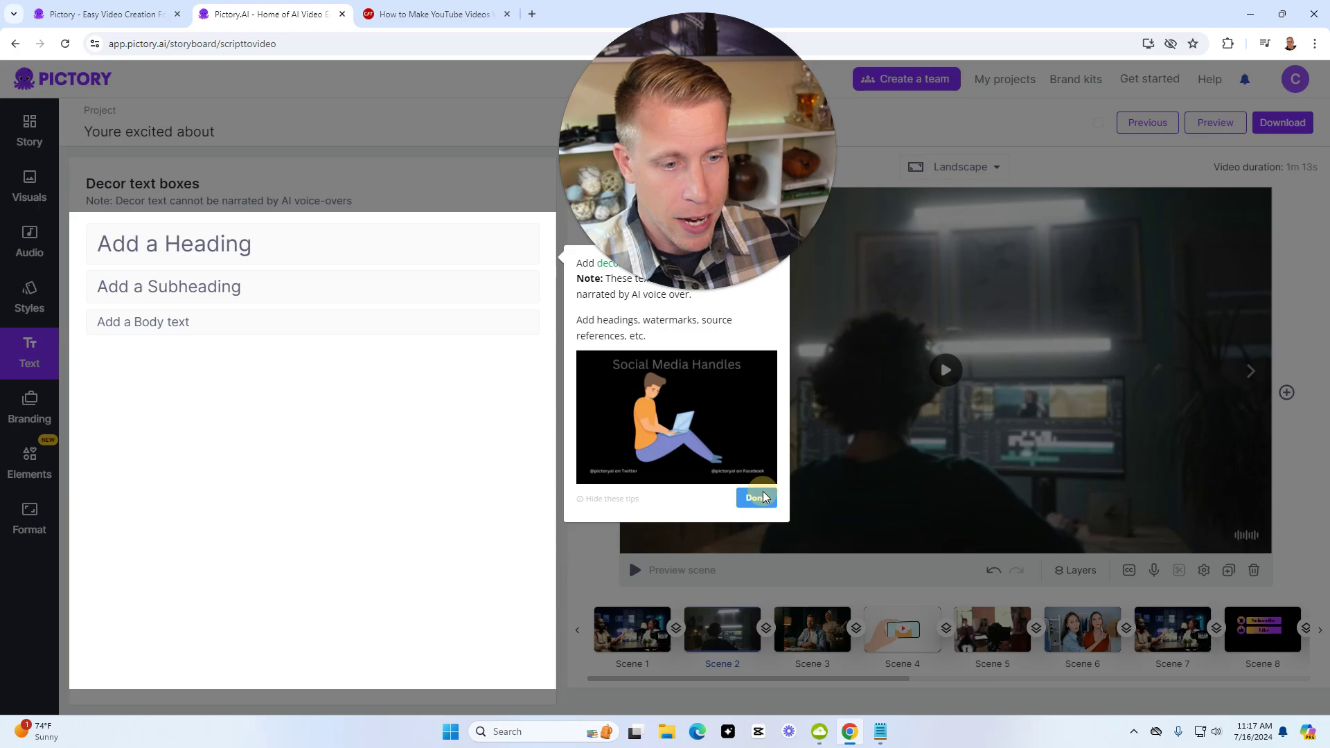
click(31, 401)
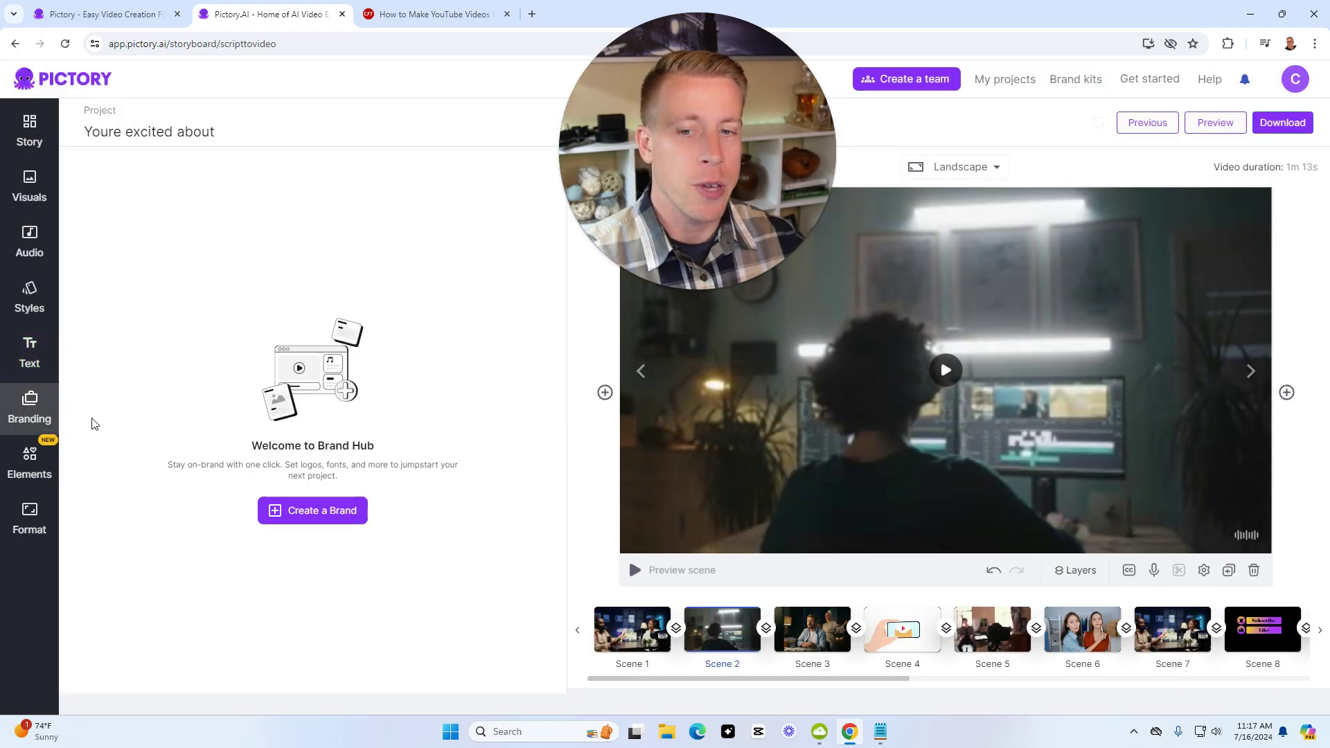
click(37, 465)
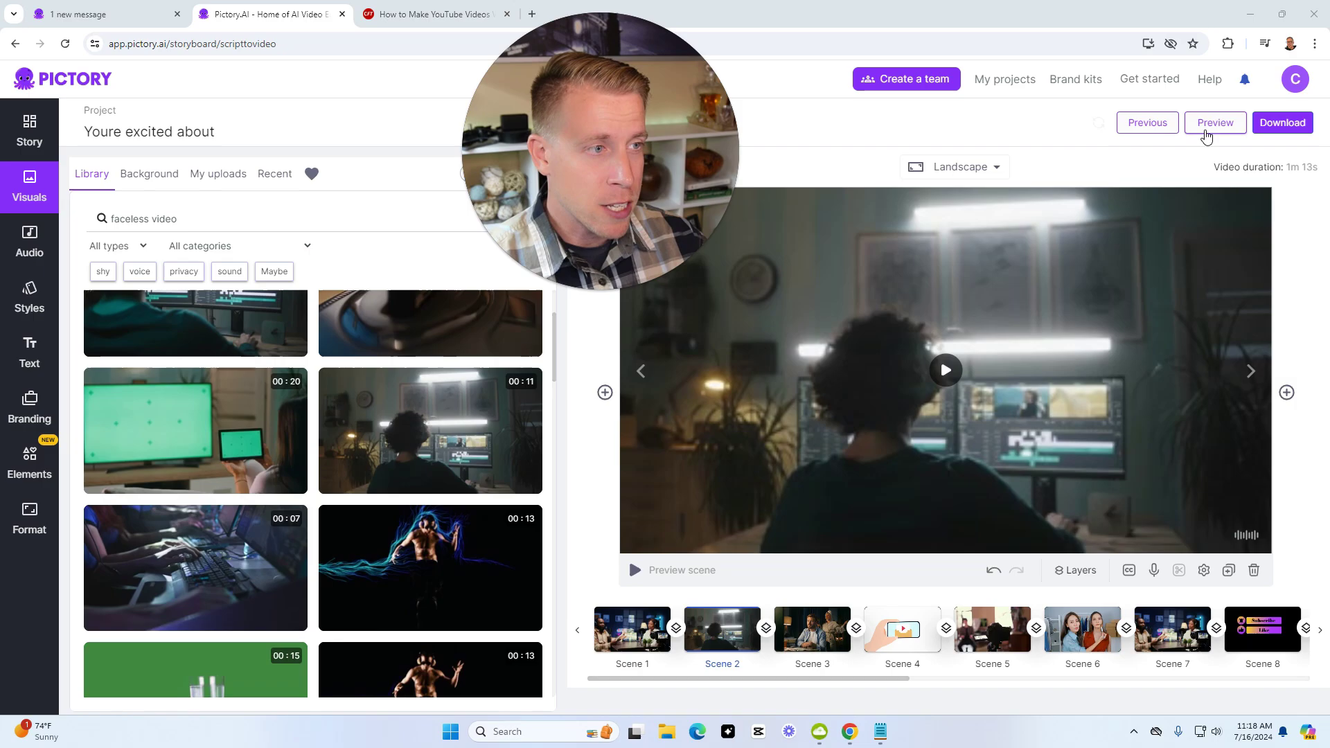
click(1211, 125)
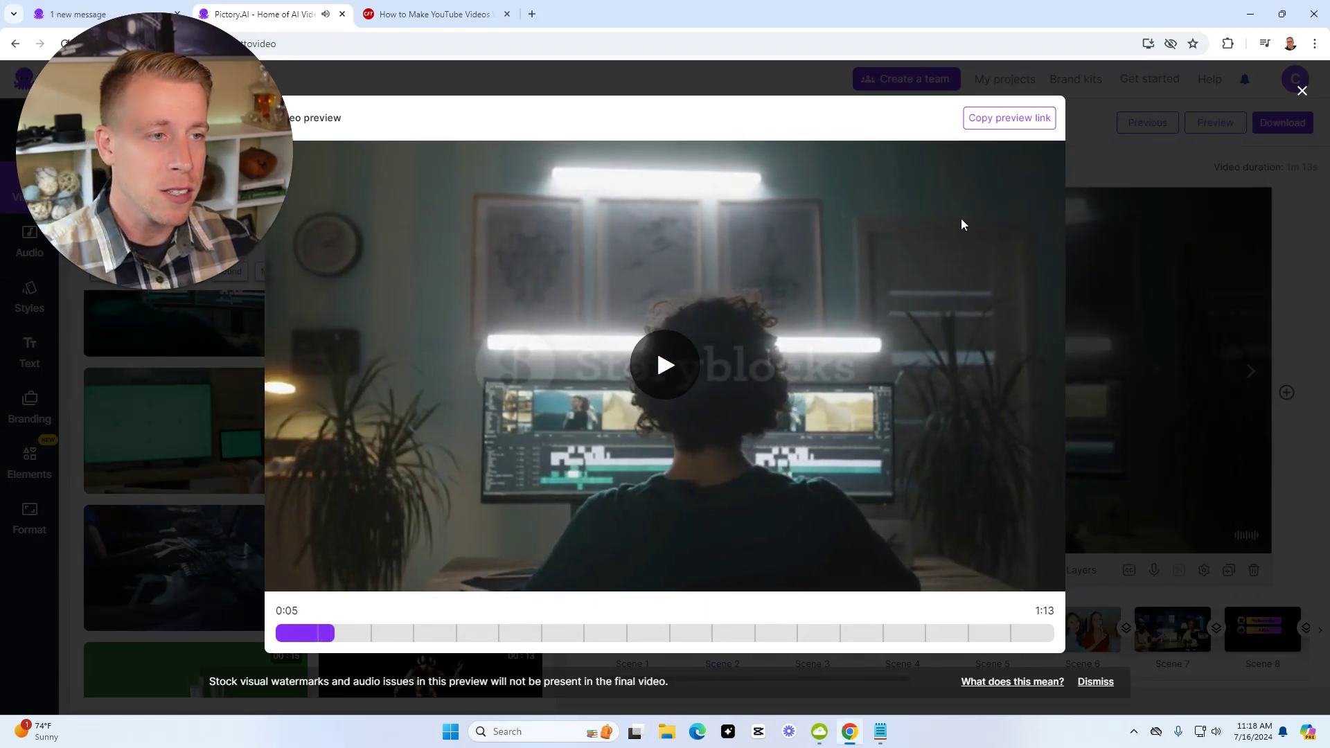
click(372, 635)
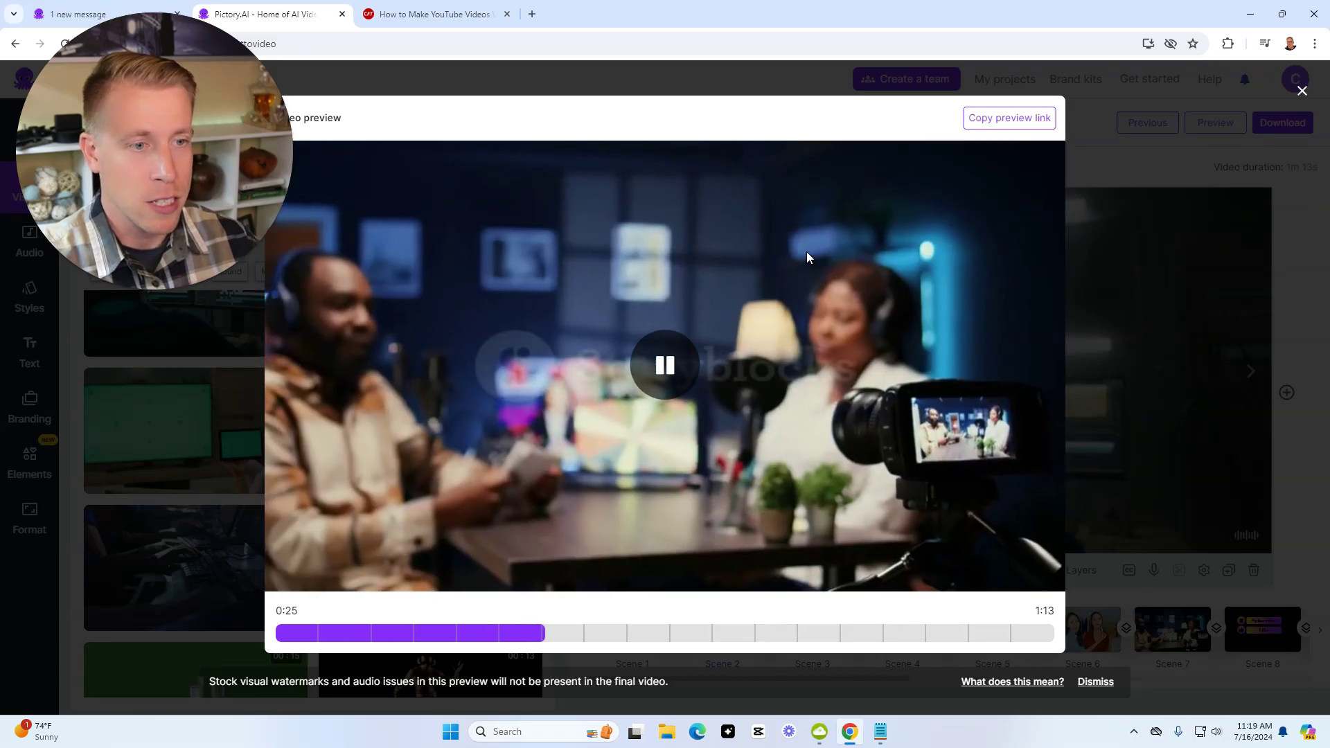
click(667, 393)
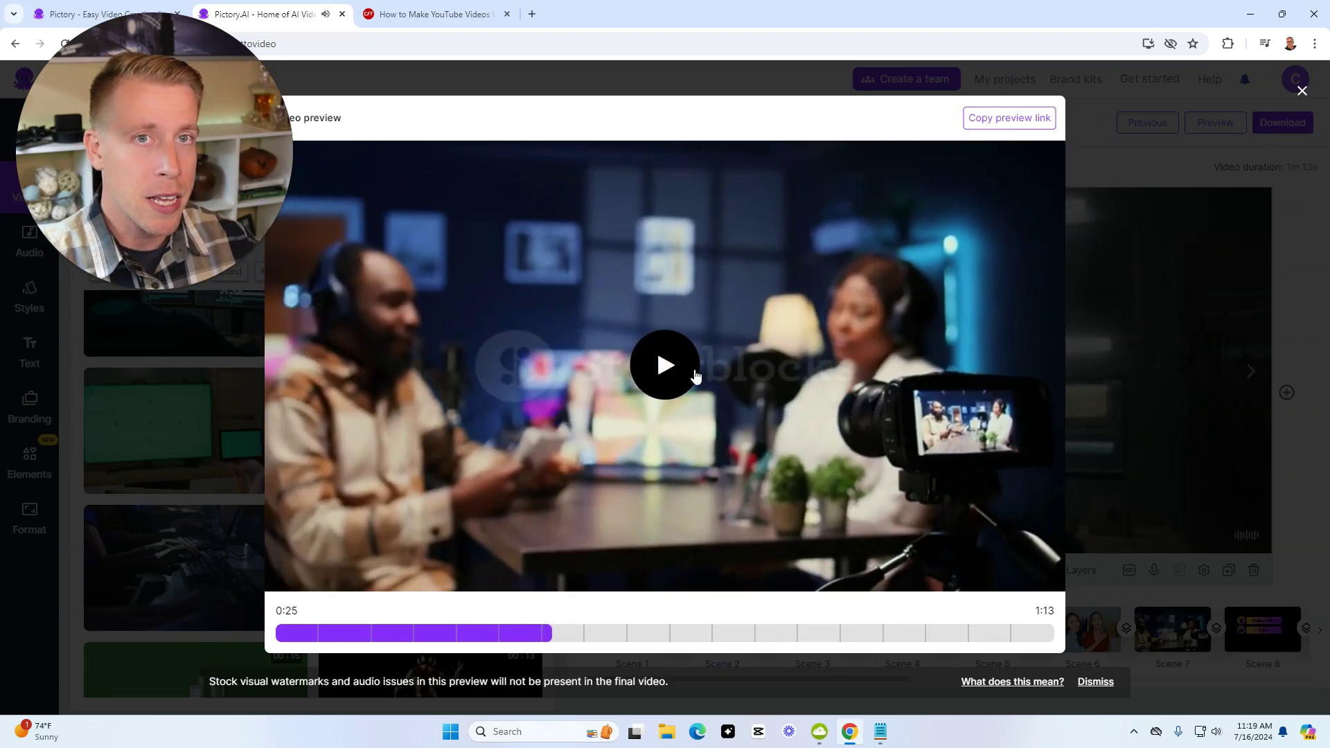
click(1303, 89)
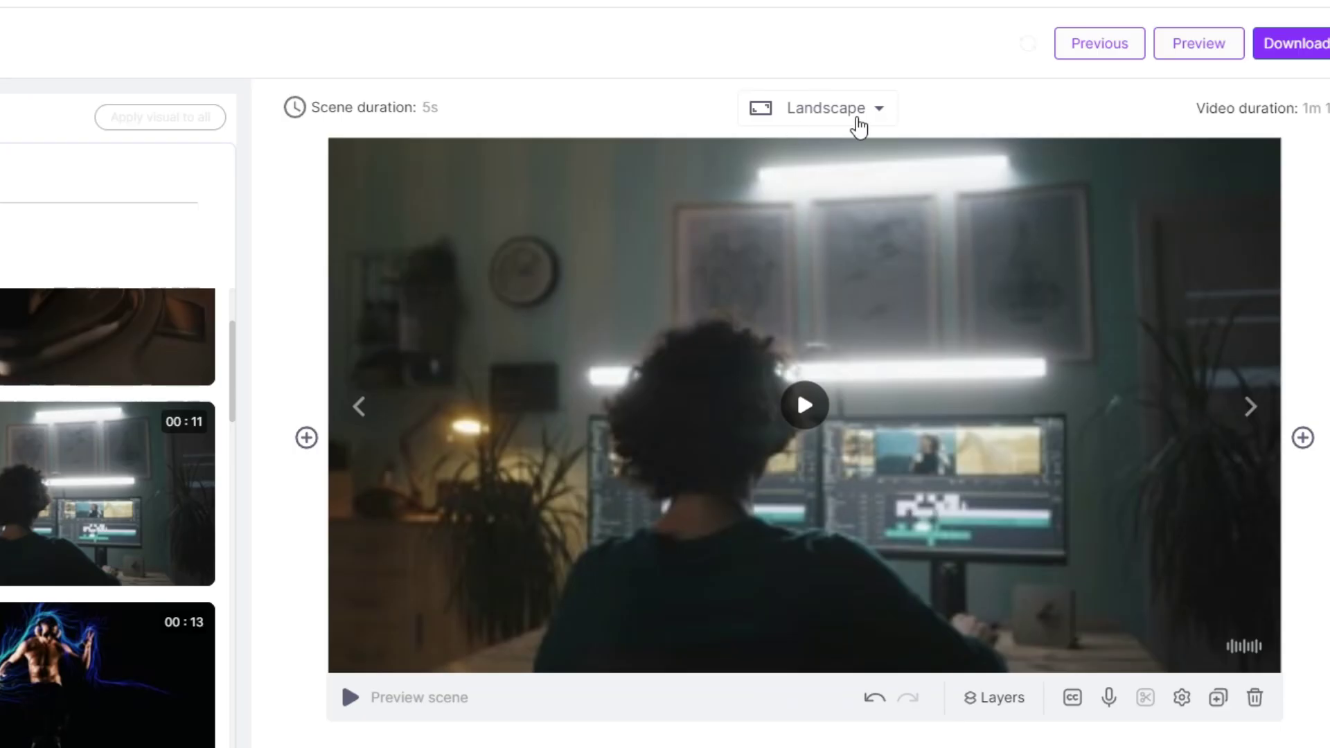
- Change the video format from Landscape to Portrait (9:16) and select the scene's clip
click(979, 173)
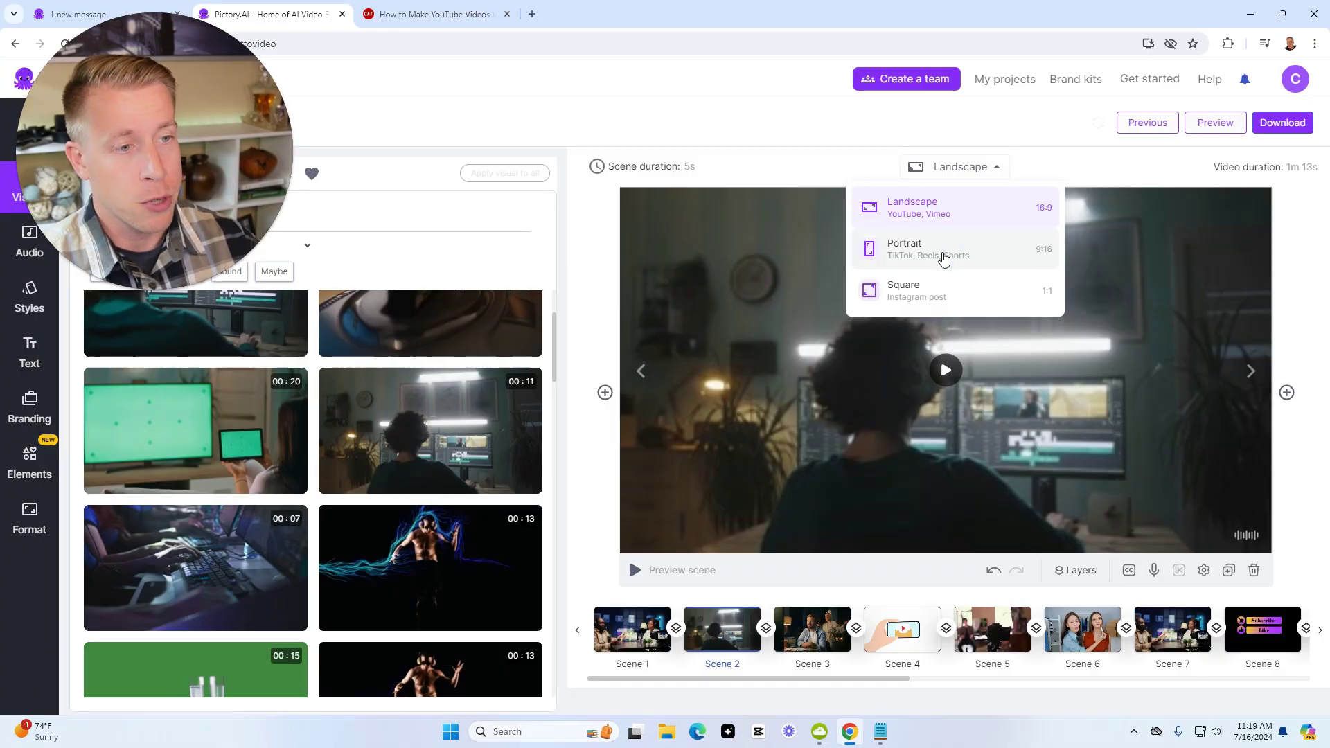
click(943, 258)
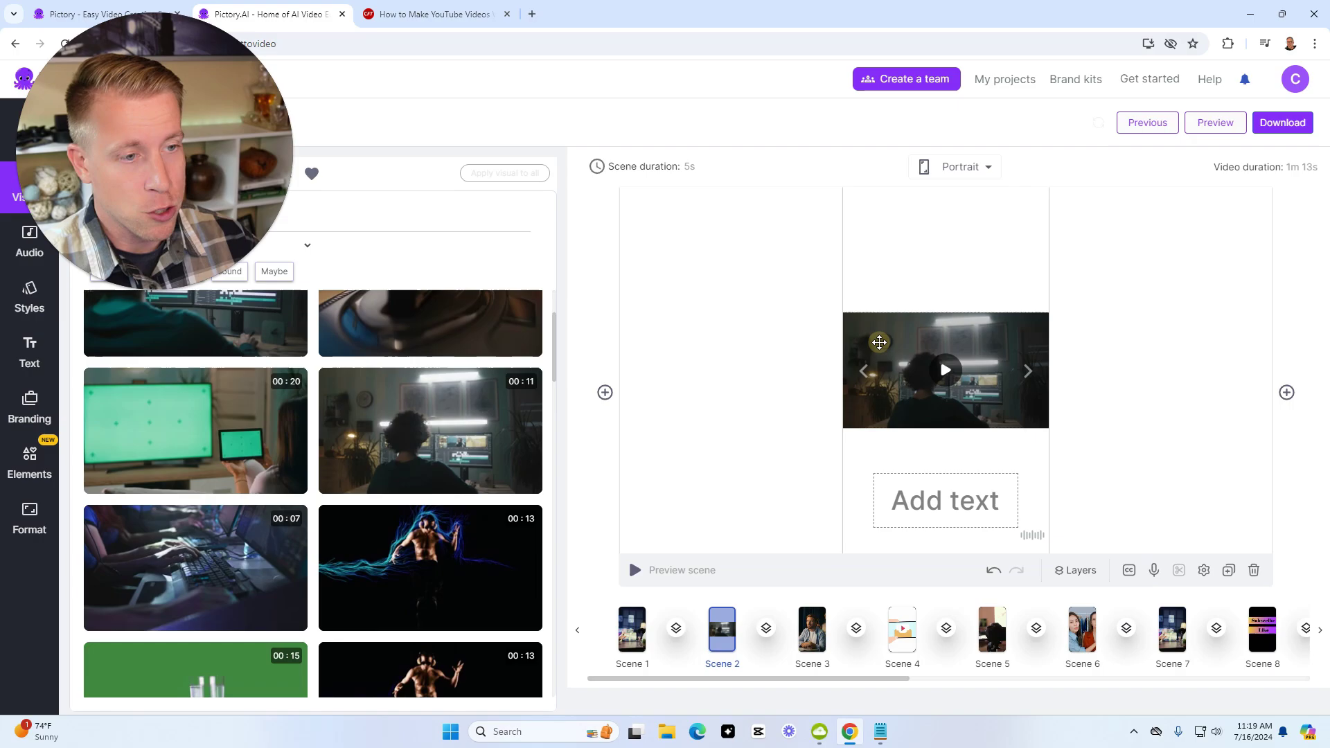
click(879, 342)
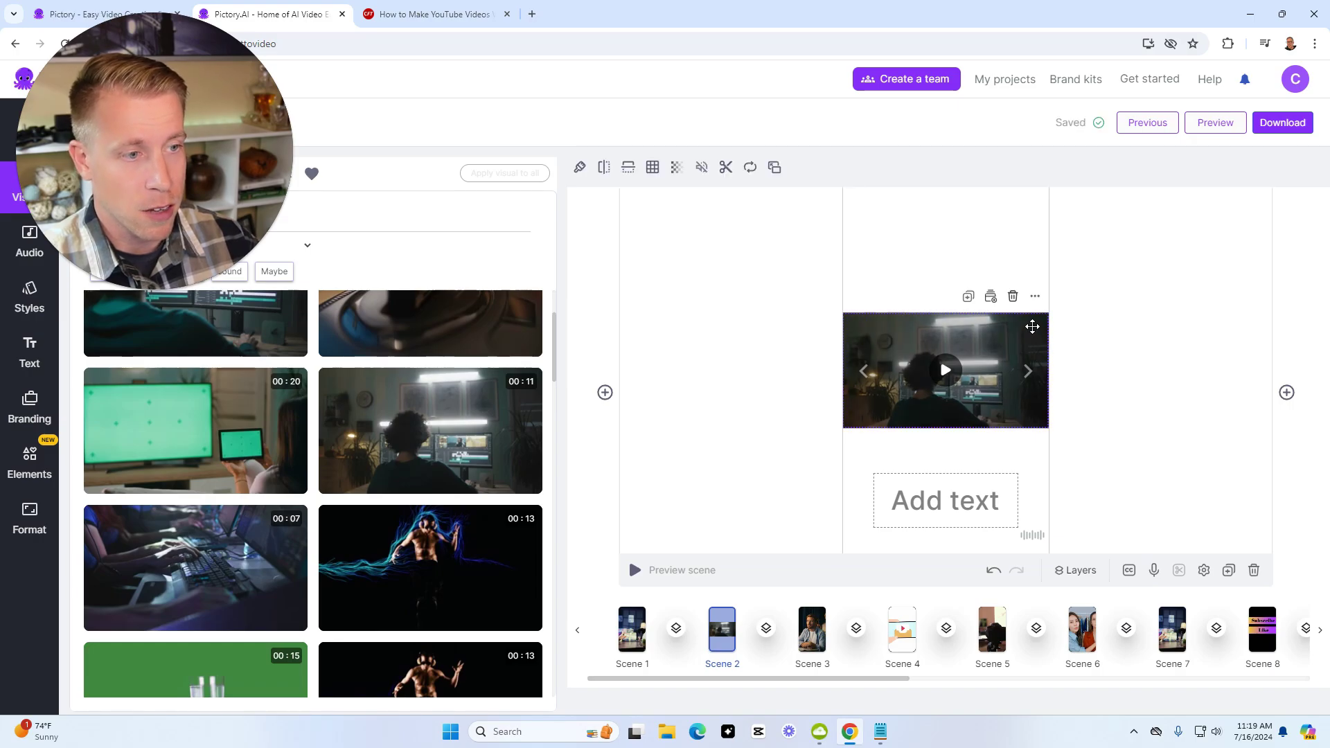